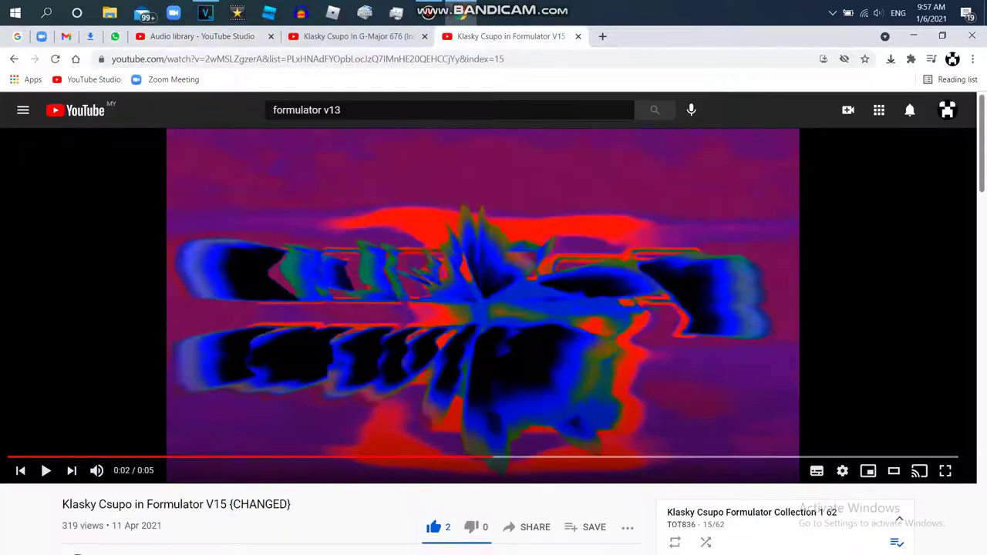
Open the Klasky Csupo in Formulator V16 video from the playlist and expand its description to read the recipe
scroll(693, 323, down, 5)
click(717, 327)
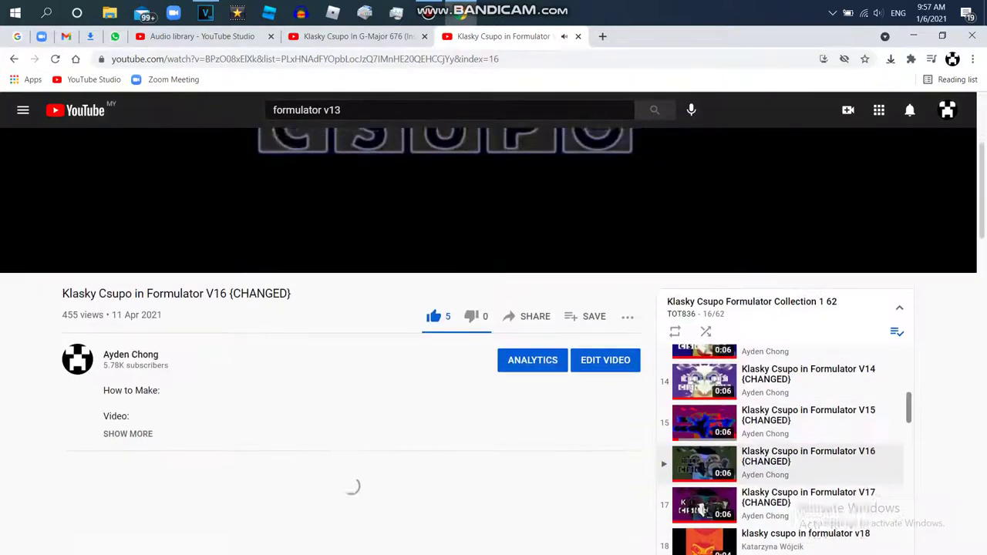
scroll(494, 308, down, 5)
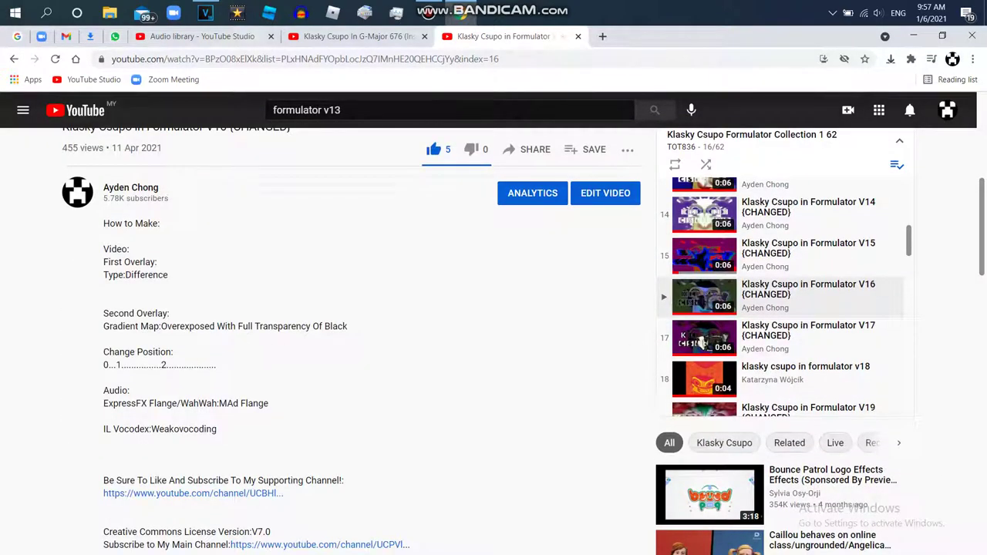
Switch to VEGAS Pro and append the original Csupo MP4 clip at the end of the timeline
mouse_move(205, 13)
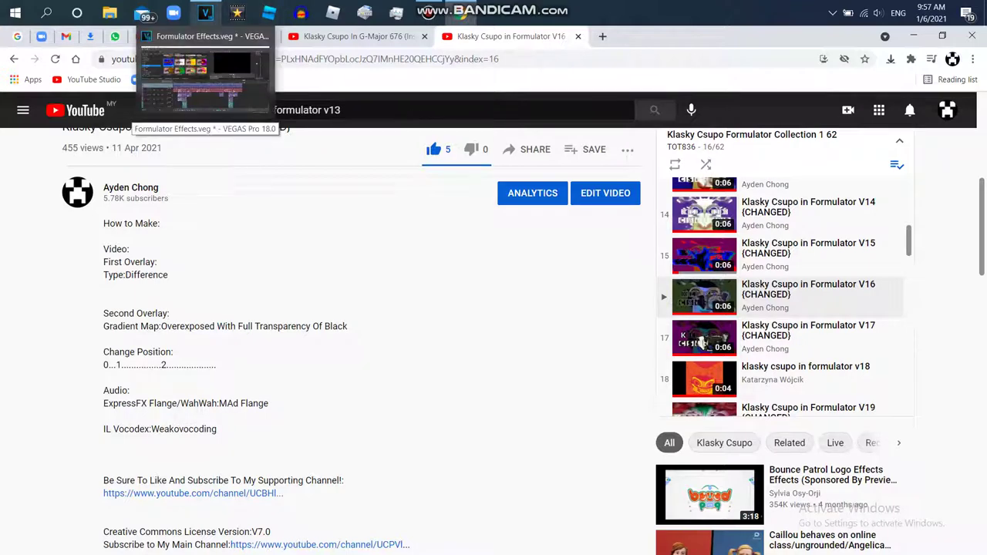
click(208, 13)
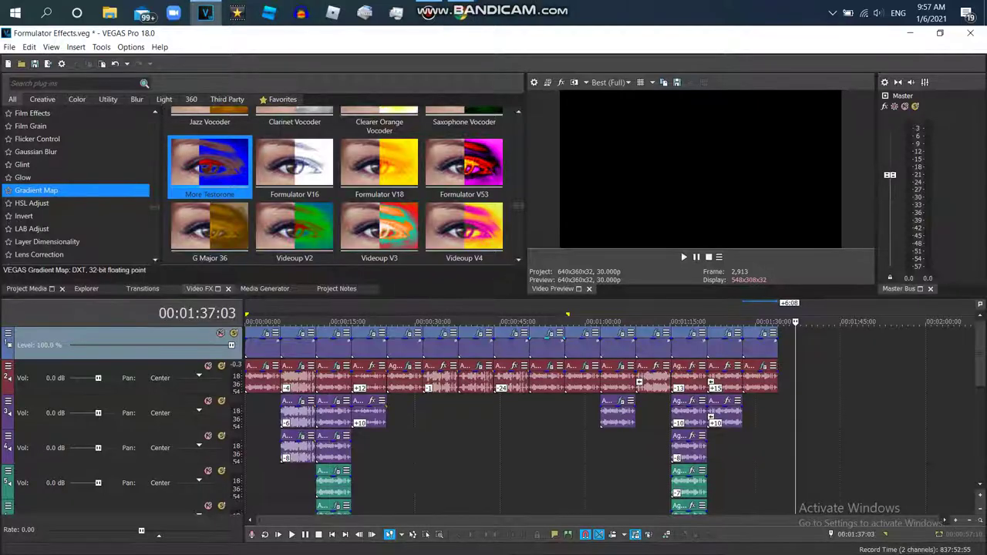
key(alt+1)
drag(794, 343, 795, 345)
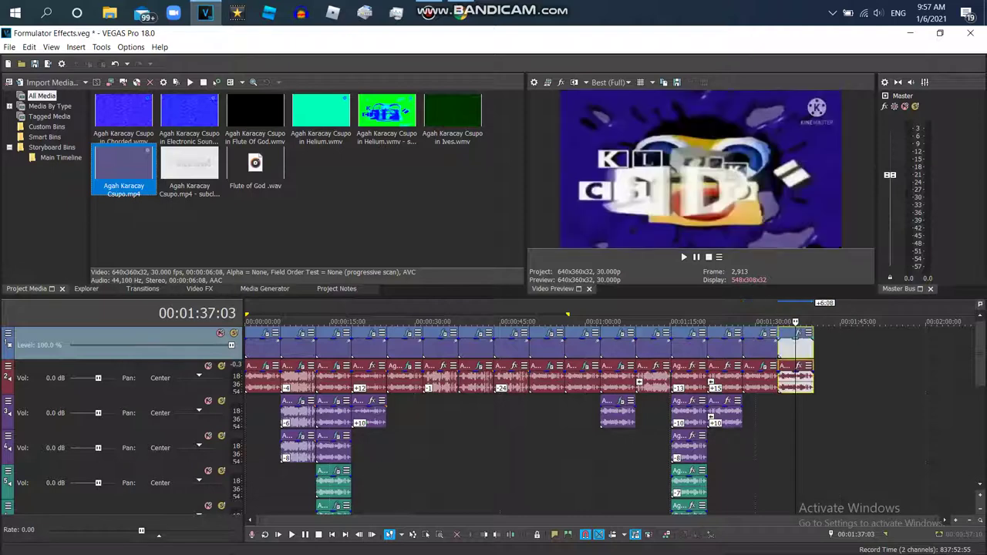
Overlay a second copy of the Csupo clip on a new video track above the last event and delete its extra audio track
right_click(822, 343)
click(864, 212)
drag(123, 162, 794, 343)
right_click(734, 363)
click(763, 278)
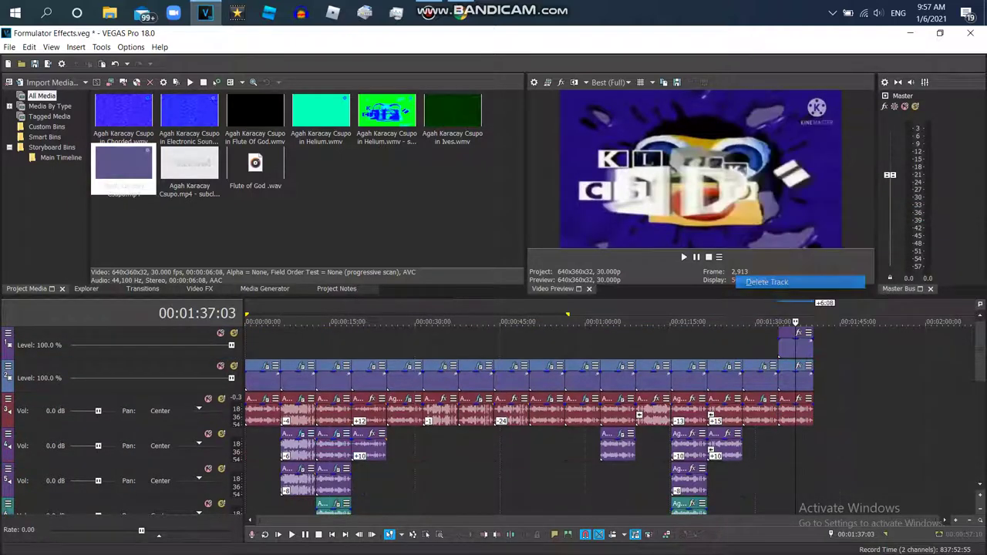
Set the compositing mode of the new top video track to Difference
click(8, 333)
mouse_move(49, 411)
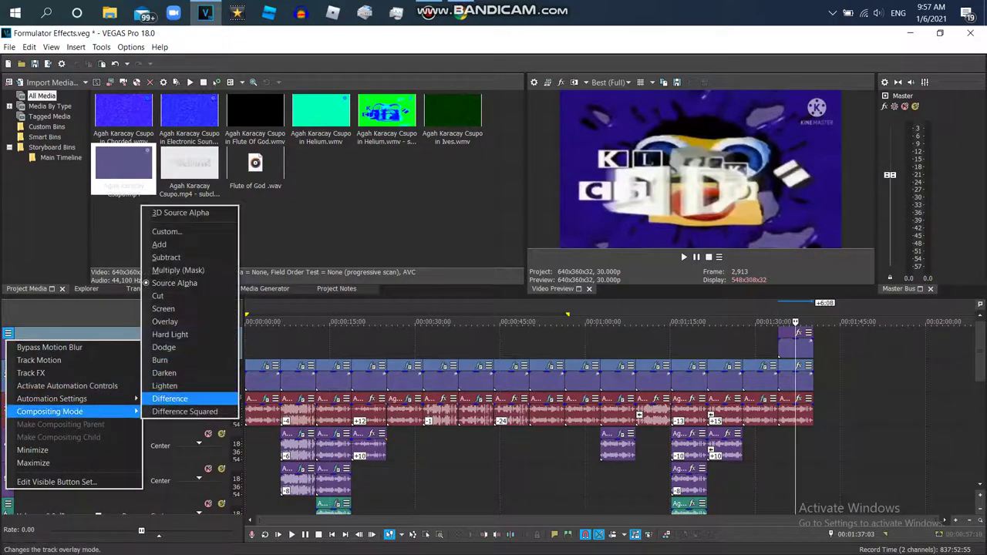
click(189, 399)
Check the V16 recipe in the browser, and apply the Gradient Map preset Overexposed to the last event on the second video track
key(alt+Tab)
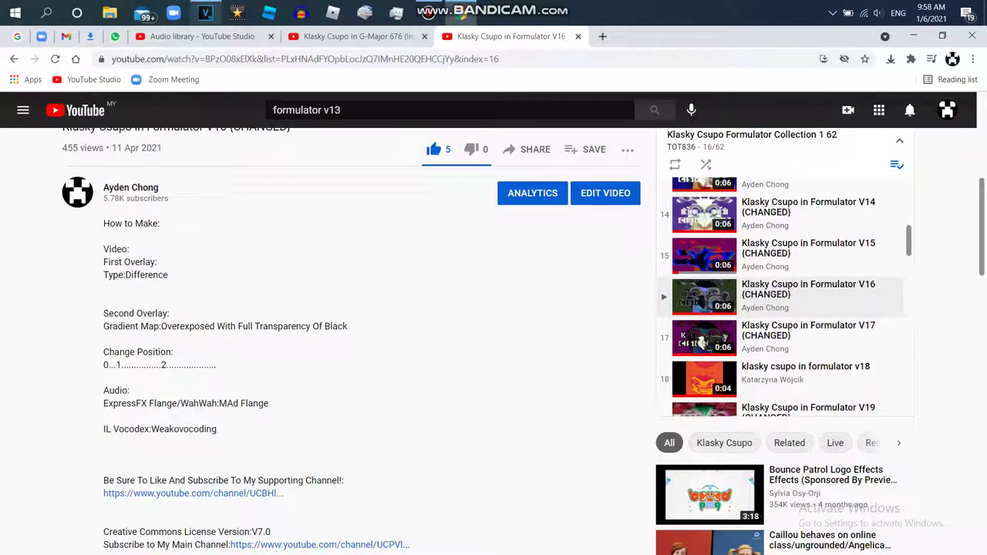
click(205, 12)
key(alt+8)
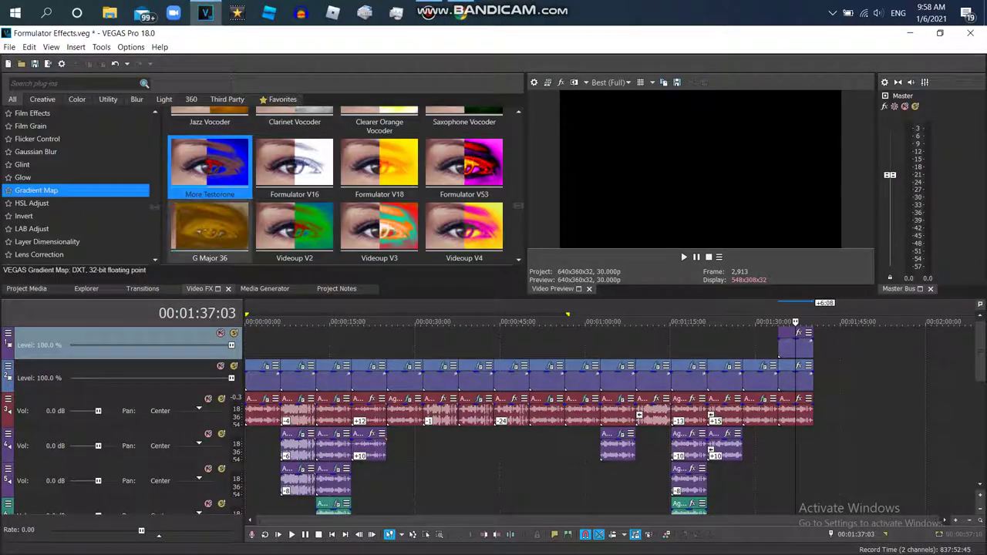
scroll(343, 185, up, 5)
double_click(294, 205)
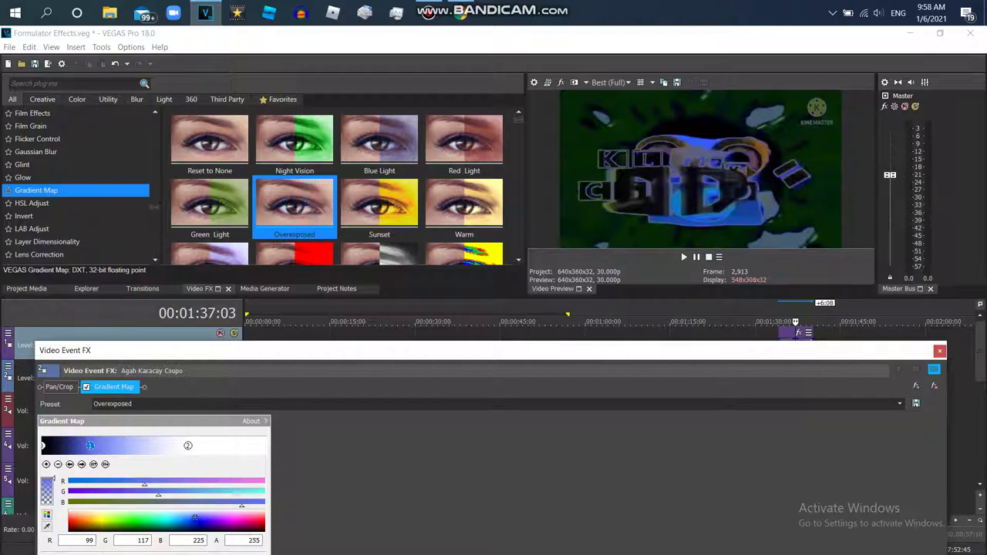
Recheck the recipe and adjust the Overexposed gradient by moving point 1 closer to the black end and point 2 closer to the white end
key(alt+Tab)
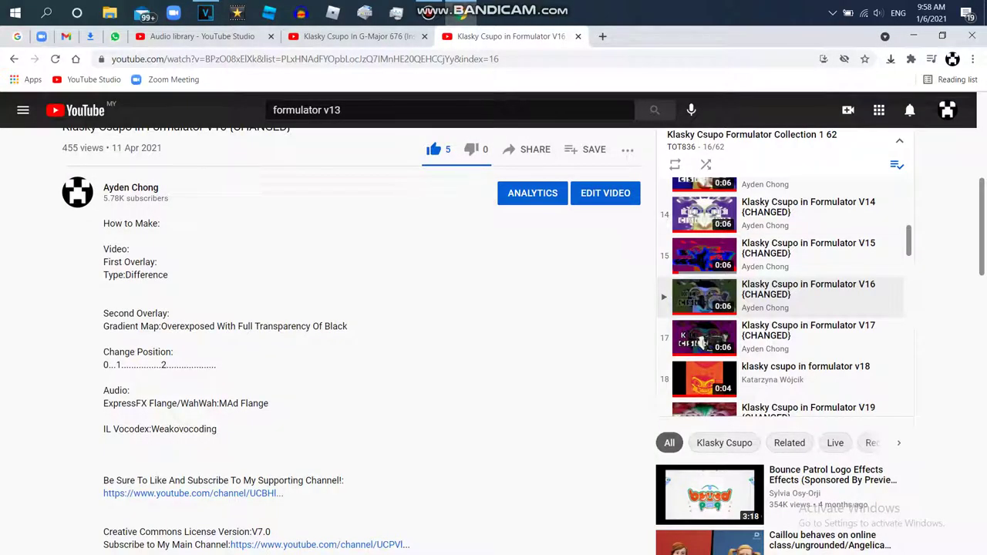
key(alt+Tab)
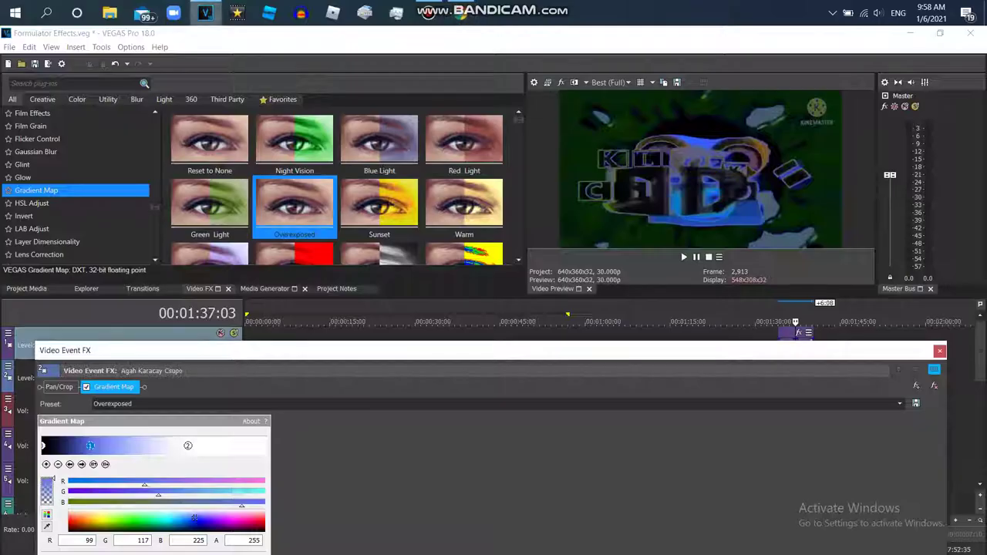
drag(90, 446, 78, 446)
mouse_move(187, 445)
mouse_down()
mouse_move(138, 446)
mouse_move(197, 445)
mouse_up()
mouse_move(78, 446)
mouse_down()
mouse_move(139, 446)
mouse_move(75, 445)
mouse_up()
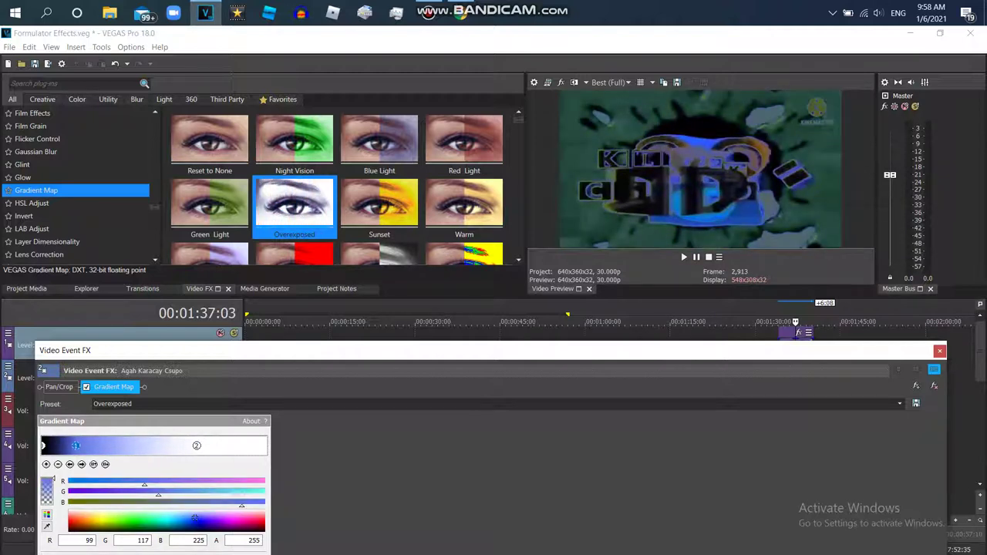
click(939, 351)
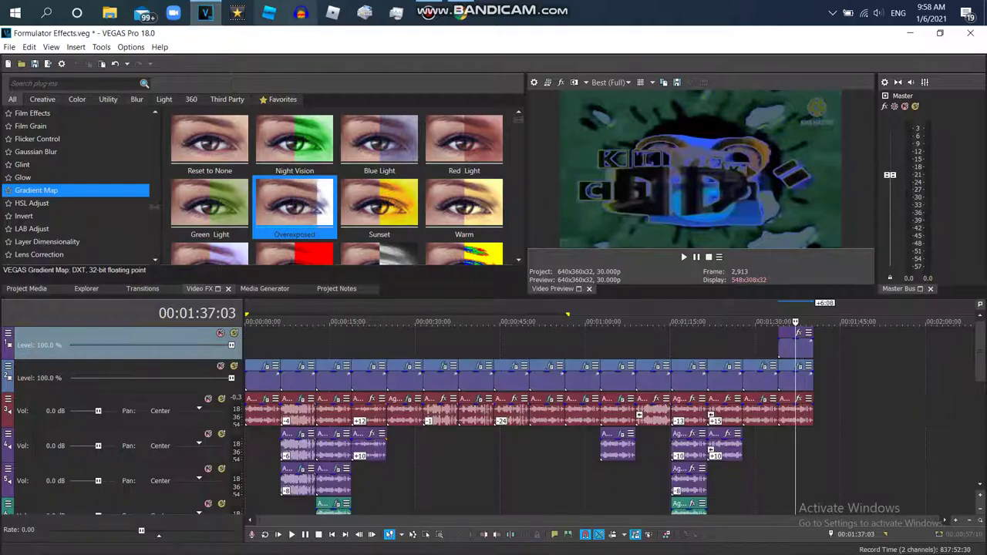
Check the recipe's audio settings and add ExpressFX Flange/Wah-Wah and IL Vocodex (demo) to the last audio event's effect chain
click(427, 13)
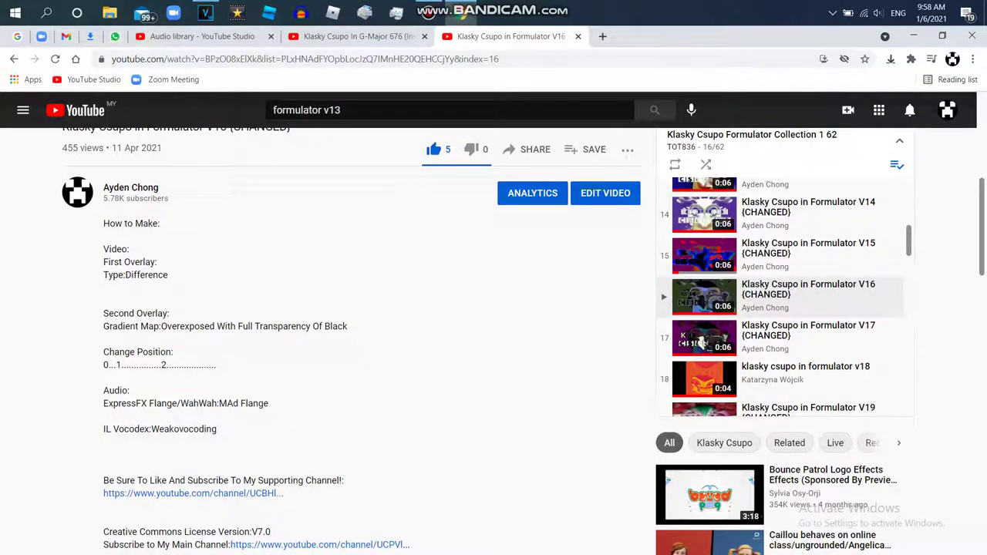
mouse_move(205, 13)
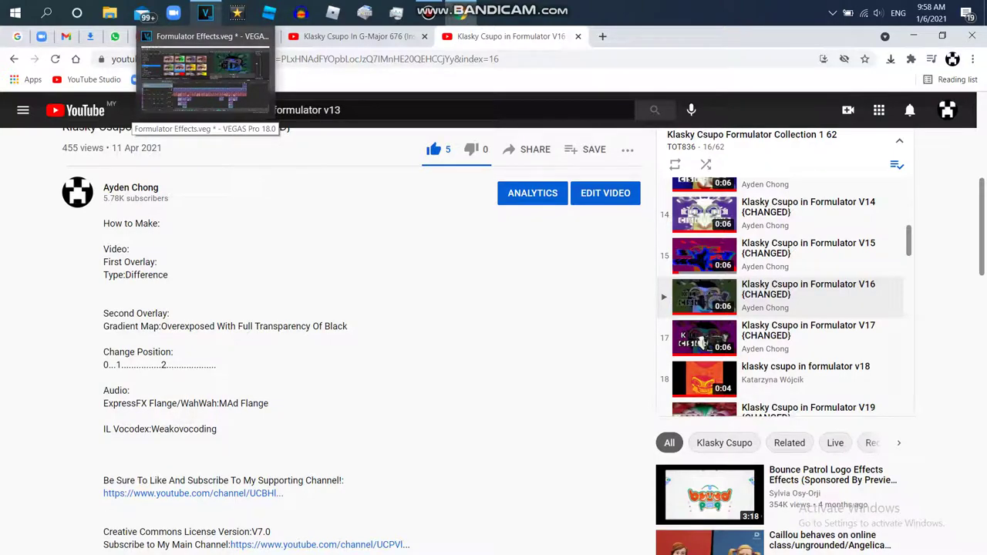
click(206, 77)
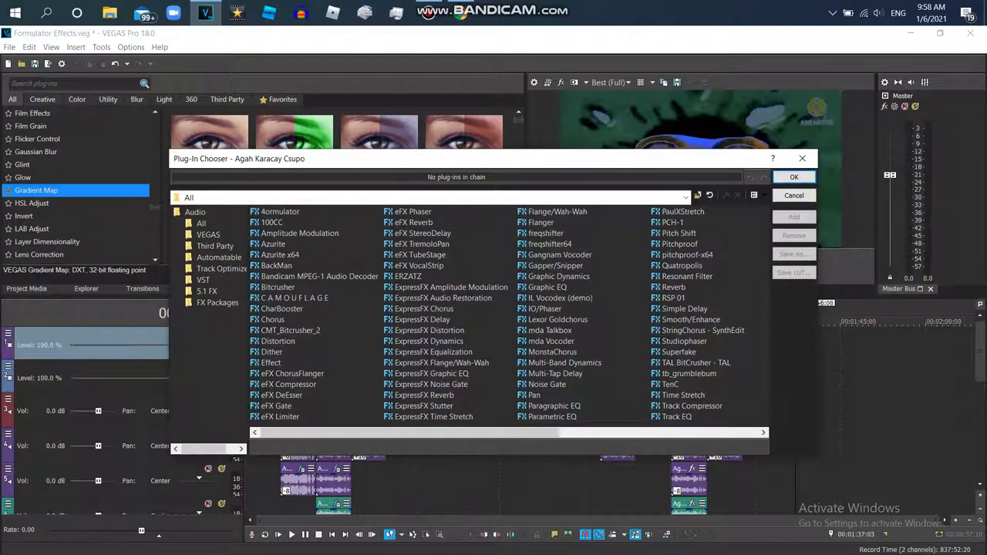
click(441, 363)
click(441, 362)
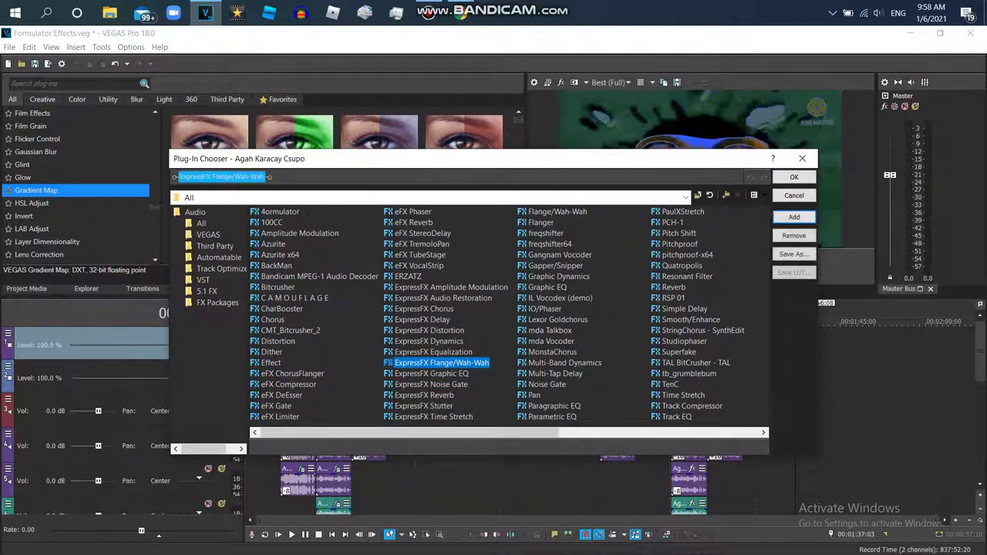
double_click(559, 297)
key(Return)
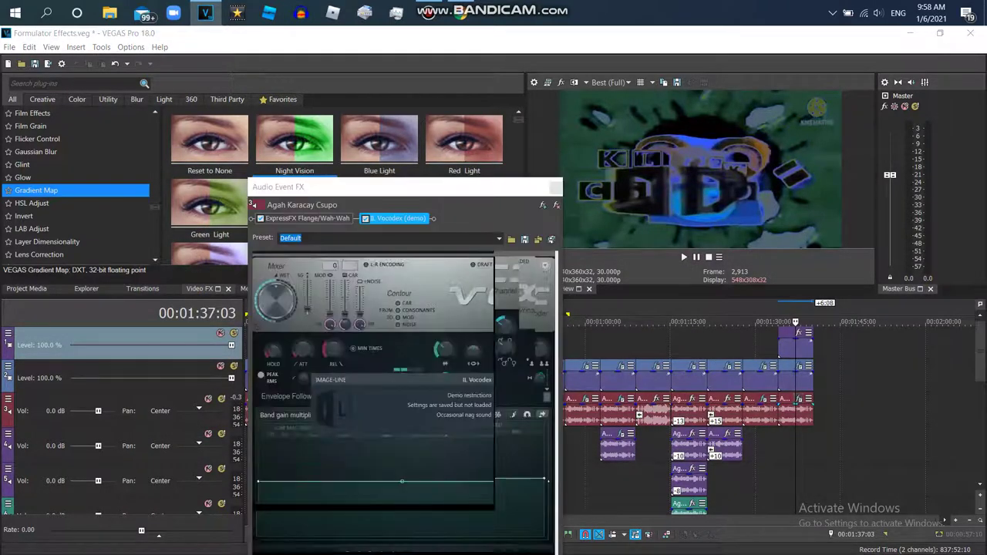
Choose a preset in IL Vocodex and set ExpressFX Flange/Wah-Wah to the Mad flange preset
click(501, 260)
click(484, 324)
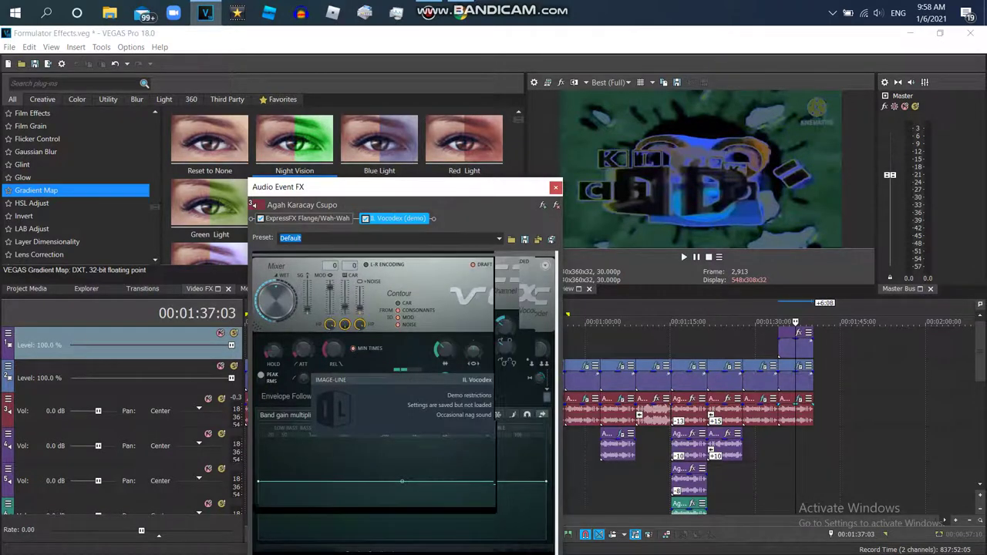
click(307, 218)
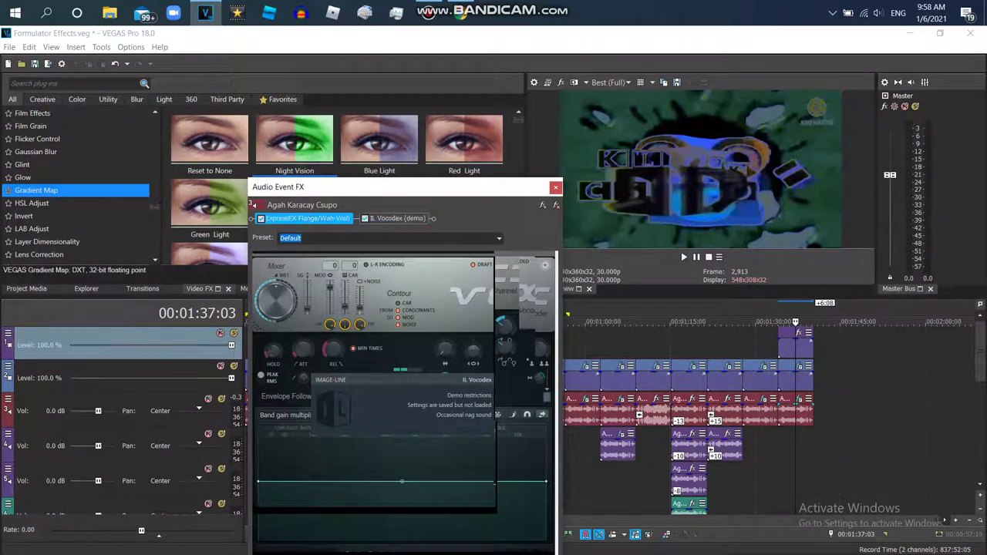
click(445, 239)
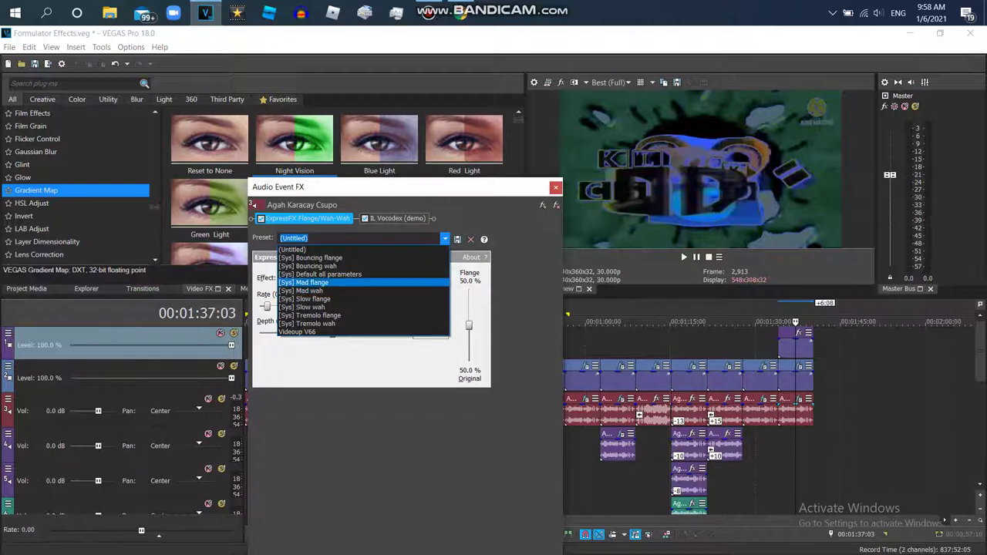
click(309, 281)
Close the audio effects window and play back the finished V16 segment from 00:01:34:00
click(777, 322)
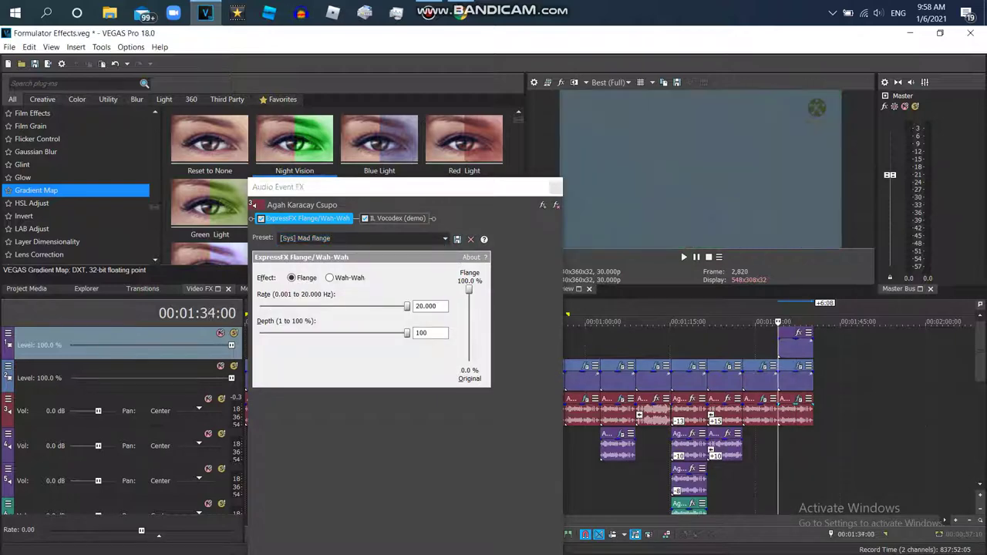
click(555, 188)
key(space)
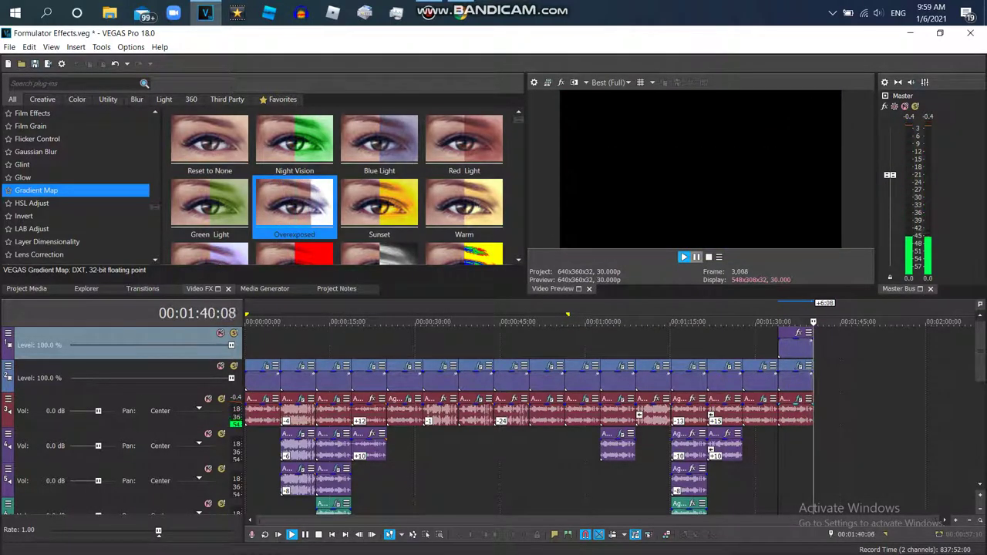
Switch to the browser, open the Klasky Csupo in Formulator V17 video and read its recipe in the description
key(alt+Tab)
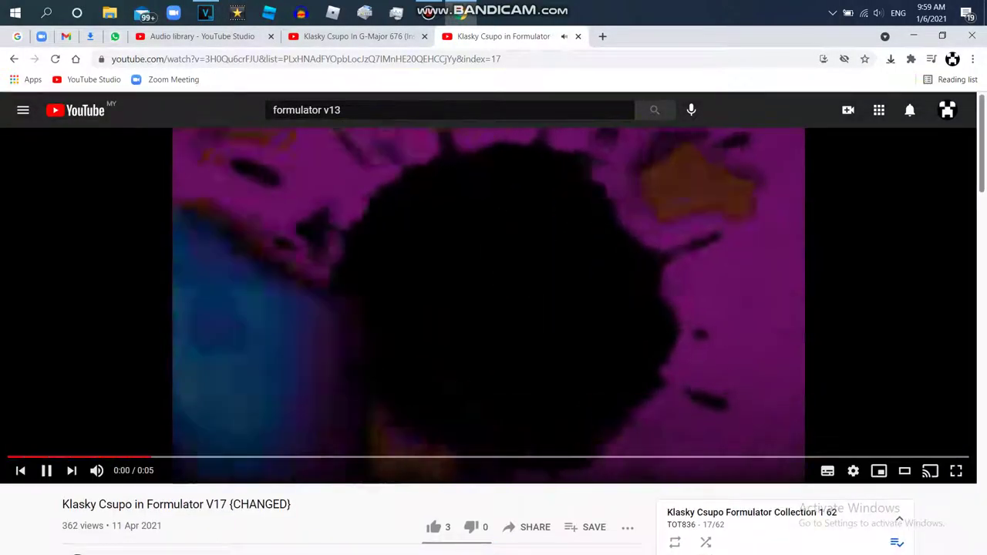
scroll(702, 283, down, 5)
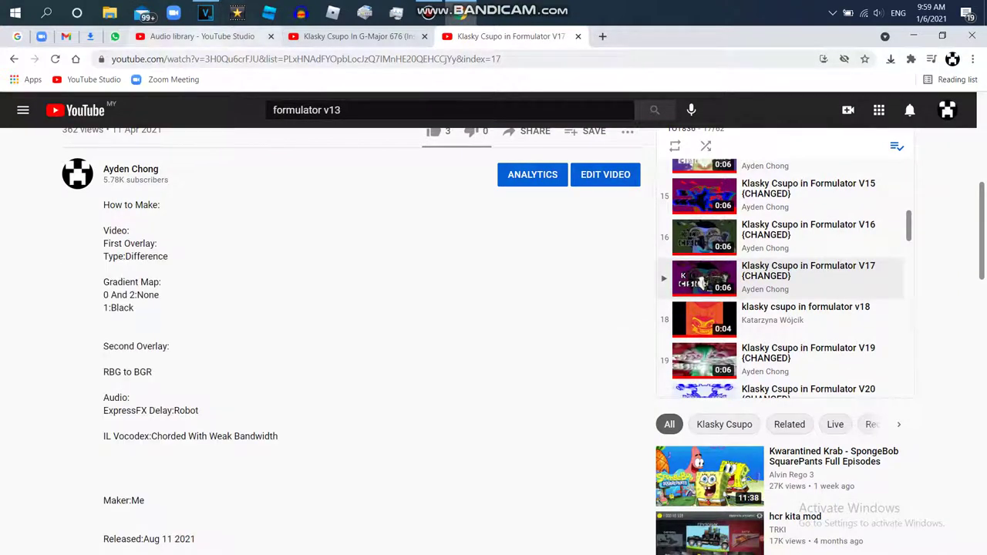
Return to VEGAS Pro, append the Csupo clip again, and overlay a copy on the top video track without its extra audio track
click(205, 13)
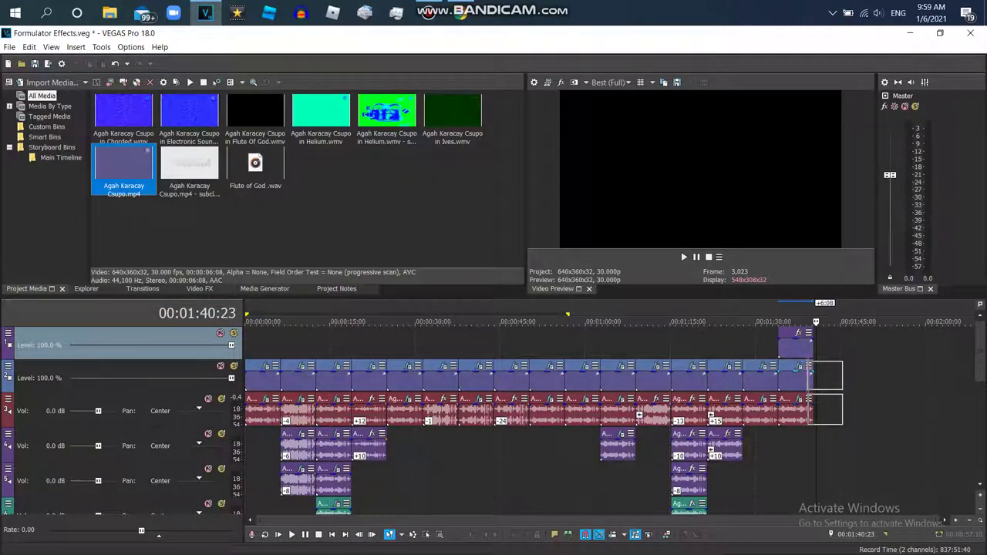
drag(831, 392, 831, 392)
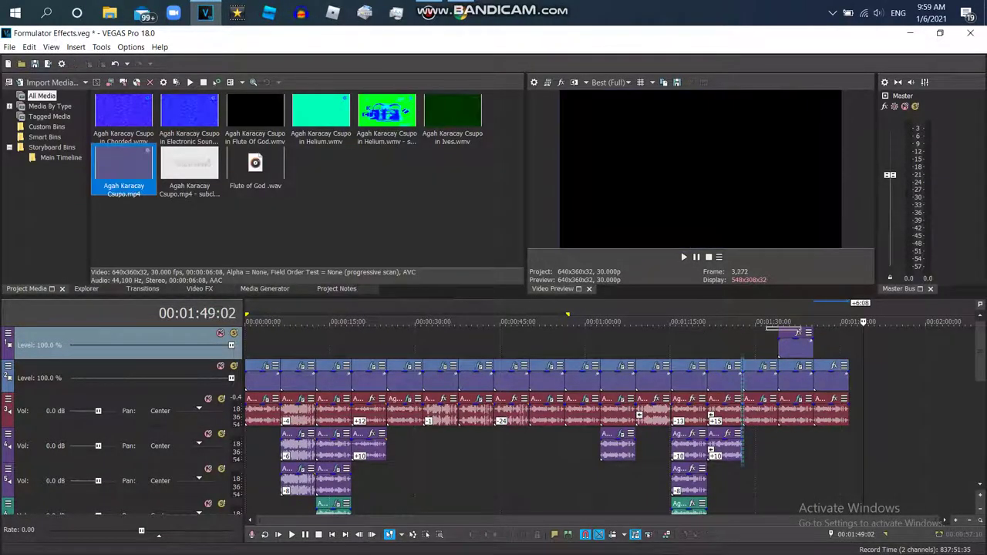
right_click(779, 392)
click(817, 280)
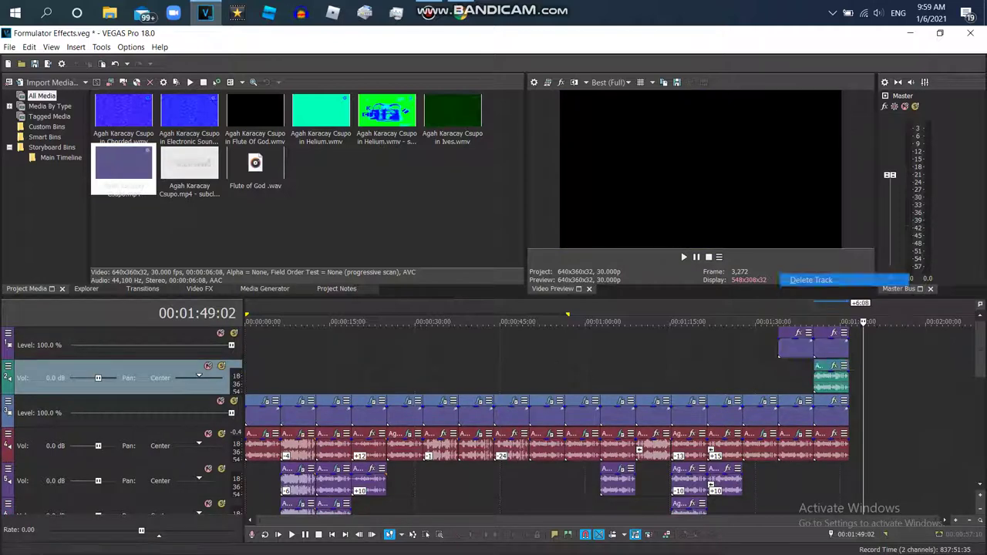
Check the V17 recipe, and apply the Gradient Map preset Reset to None to the new event on the second video track
key(alt+Tab)
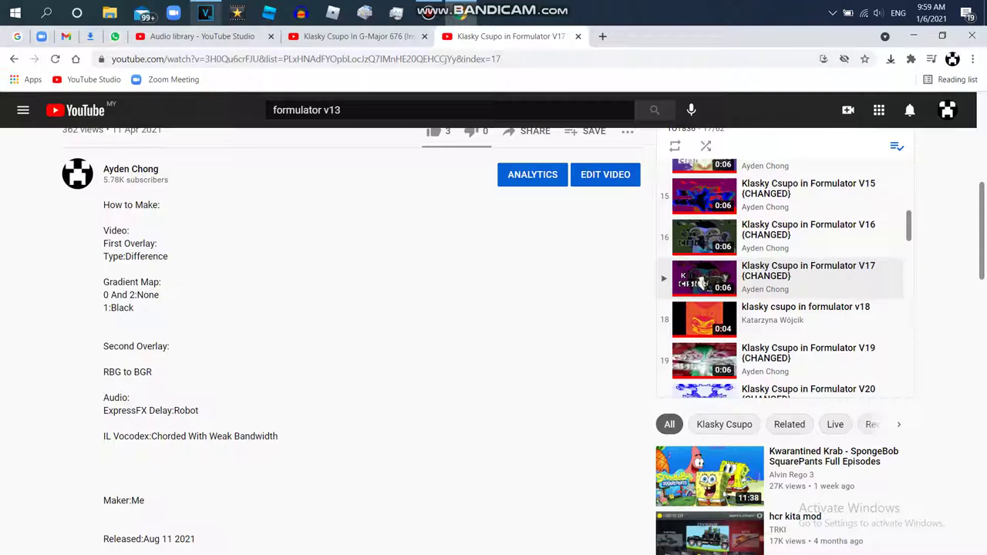
click(204, 12)
click(200, 288)
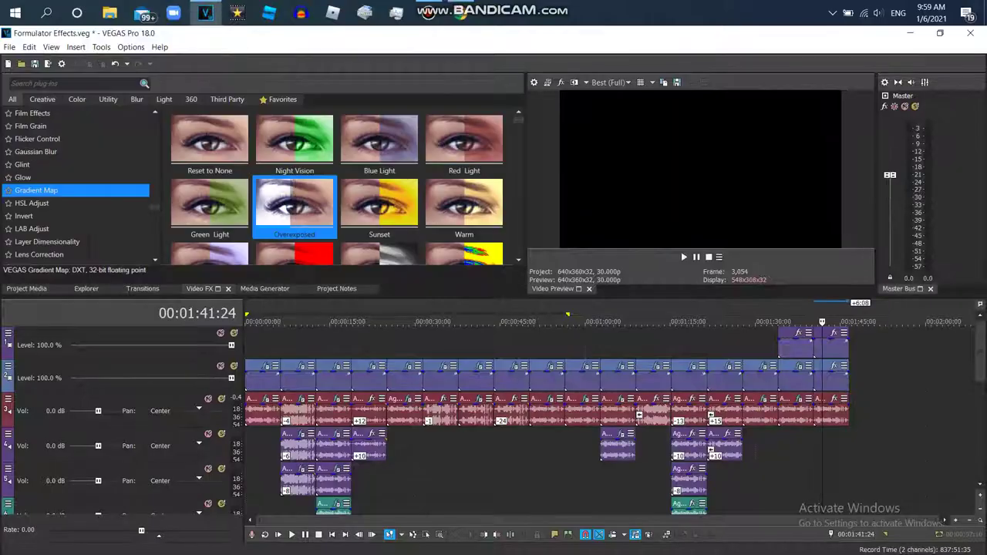
drag(209, 143, 833, 366)
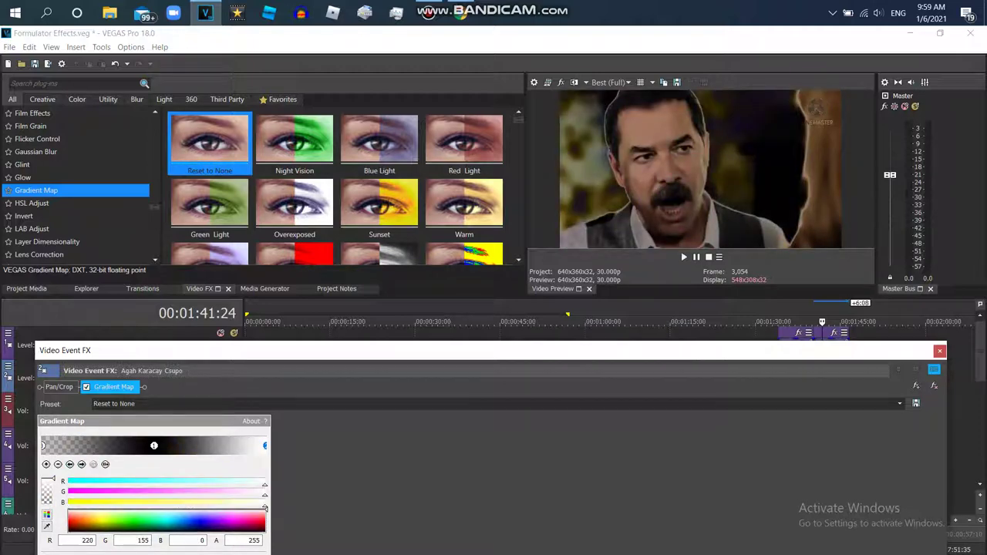
Play part of the new segment to preview the overlay, and recheck the V17 recipe's gradient map settings in the browser
key(space)
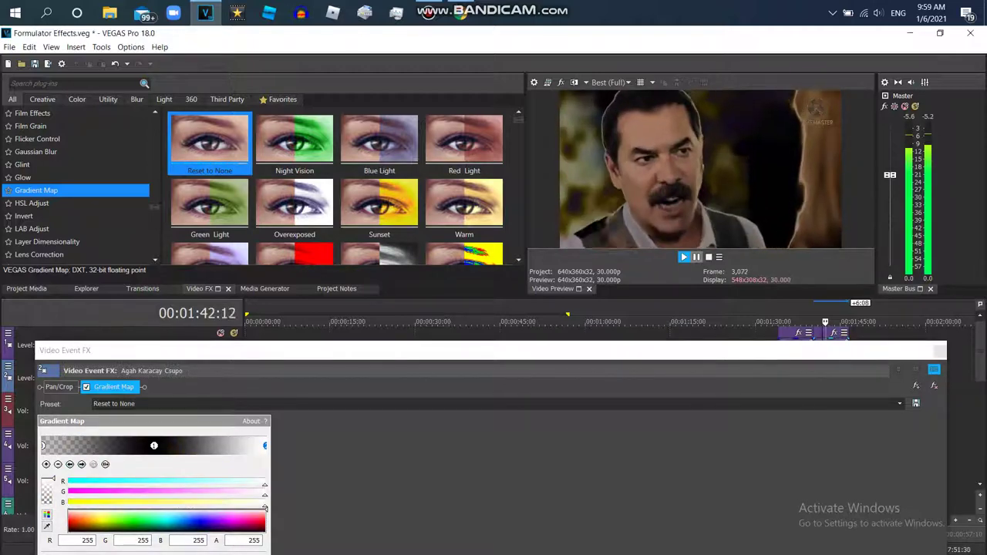
key(alt+Tab)
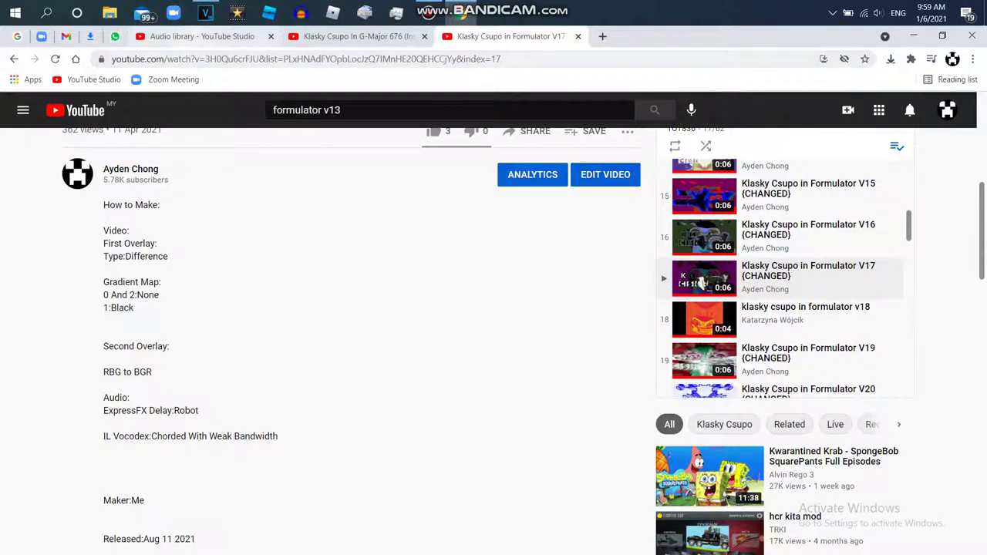
click(205, 12)
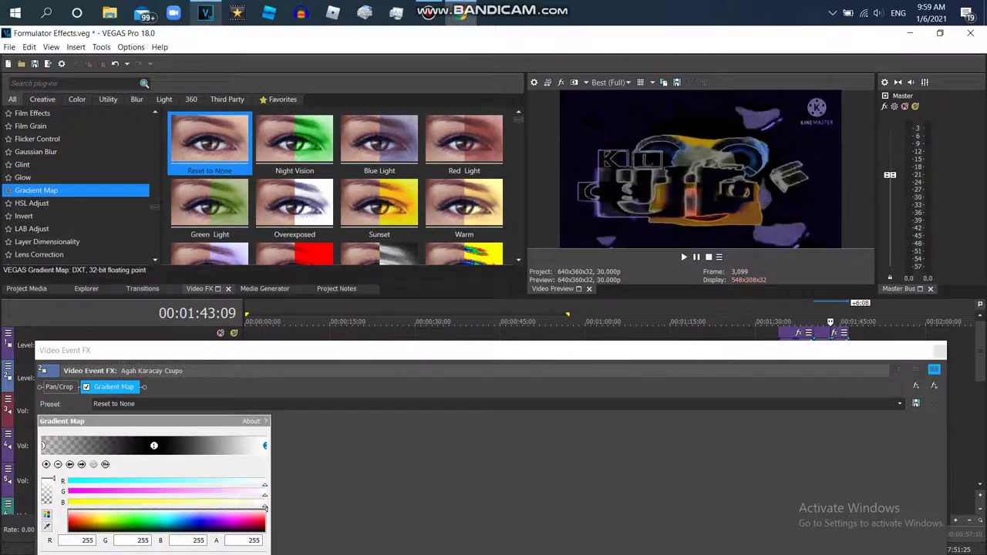
Move the Gradient Map from the lower event to the overlay event above it, using the Reset to None preset with a black point 1
click(934, 385)
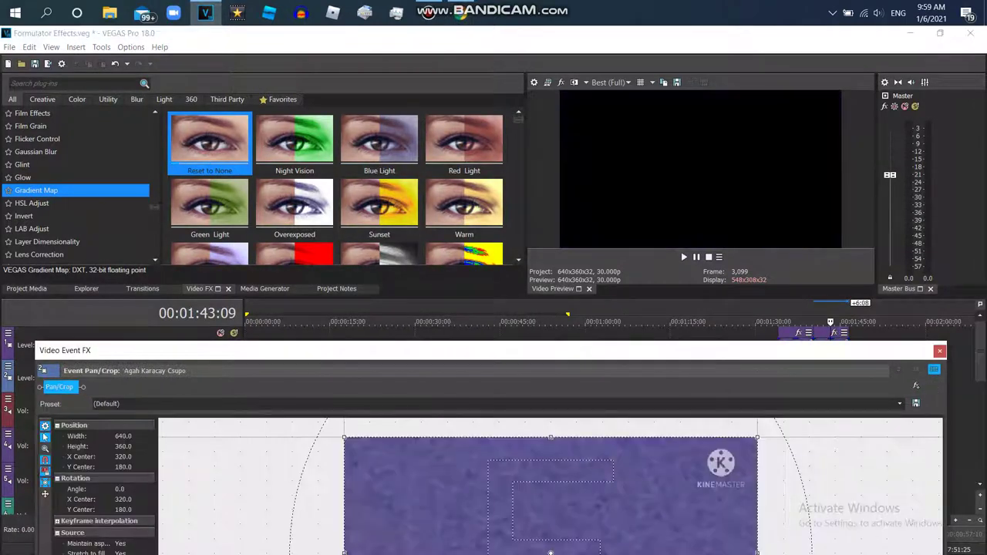
click(939, 351)
click(834, 332)
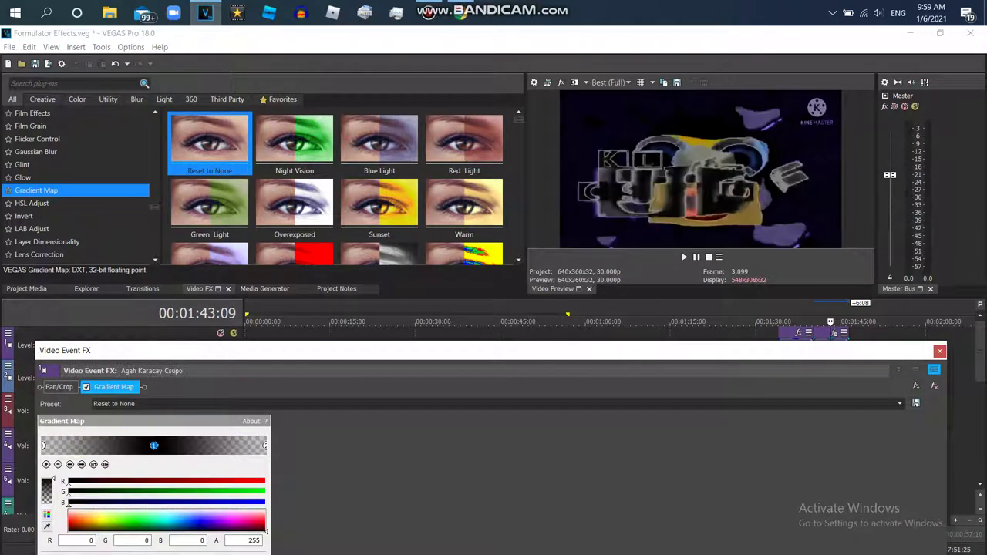
click(939, 350)
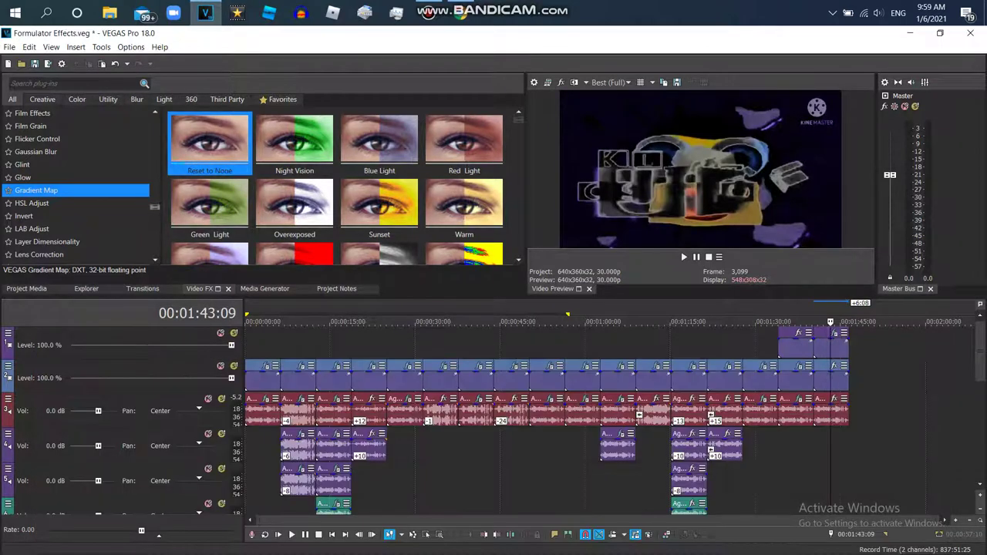
Apply the Channel Blend preset RGBA -> BGRA to the newest event on the second video track and close its effect settings
scroll(78, 185, up, 4)
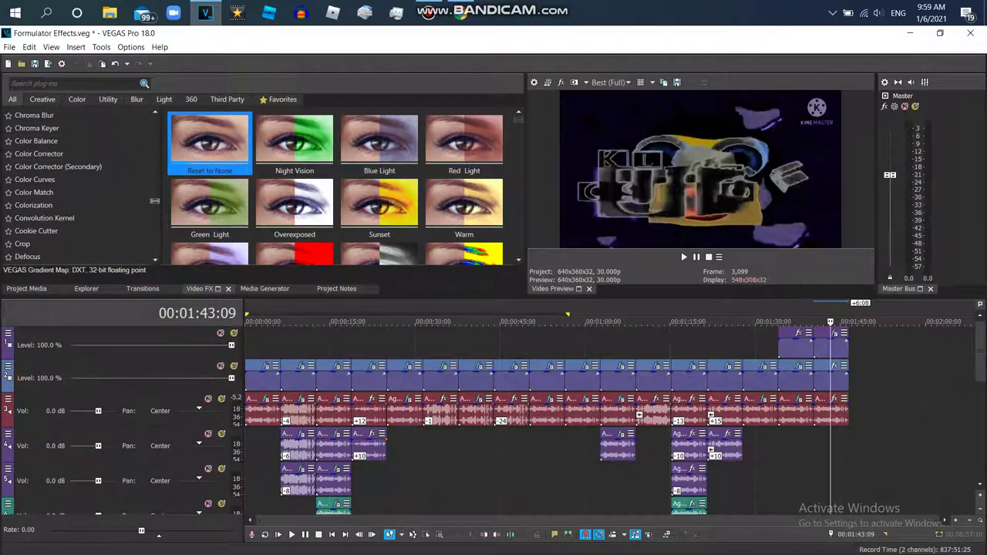
scroll(78, 185, up, 3)
click(46, 231)
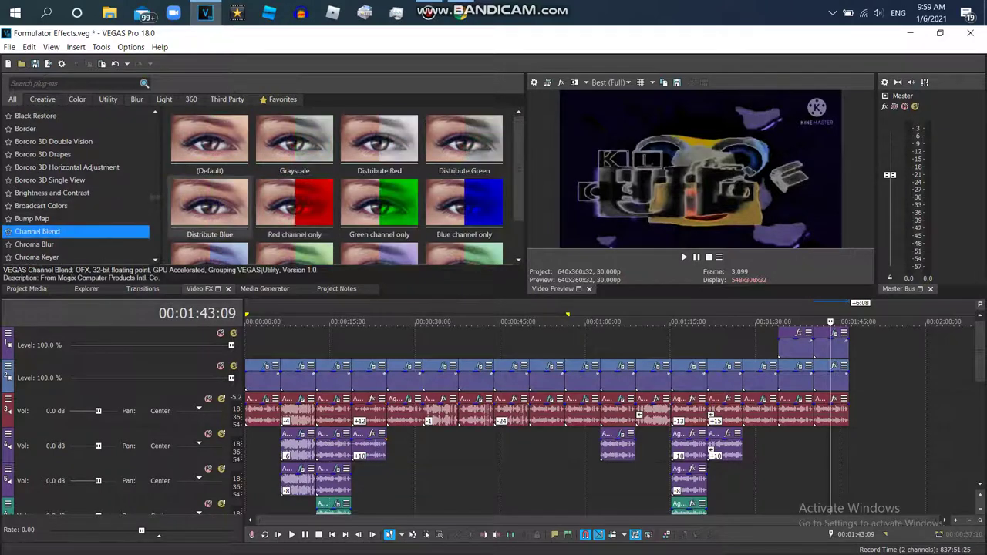
drag(209, 229, 817, 374)
click(939, 351)
Check the V17 recipe's audio part in the browser, and add ExpressFX Delay and IL Vocodex (demo) to the newest audio event
key(alt+Tab)
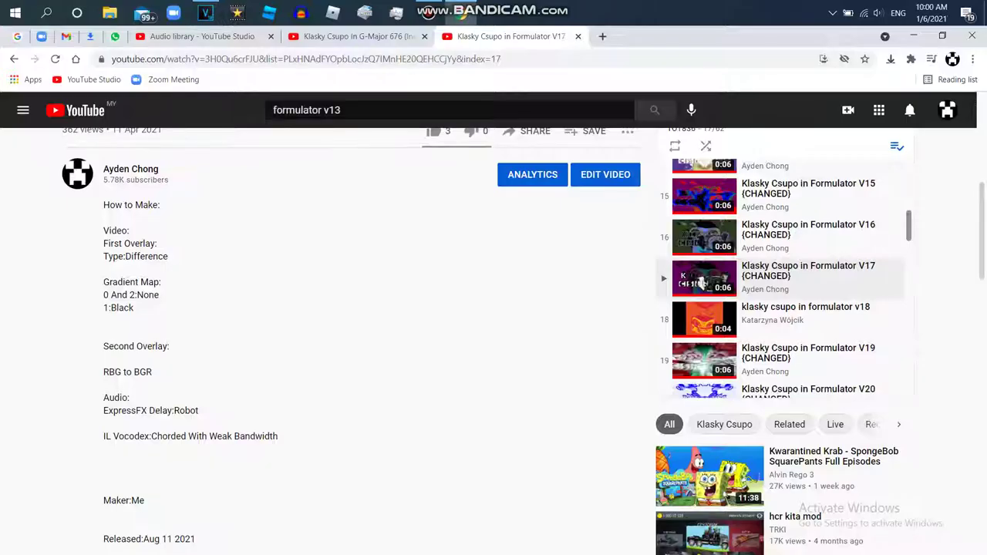
scroll(700, 283, down, 1)
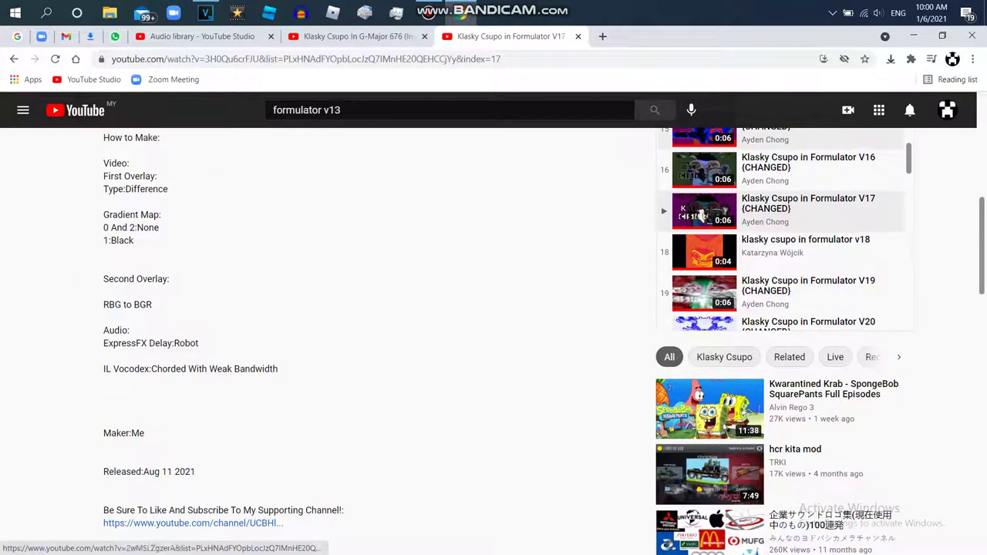
click(205, 12)
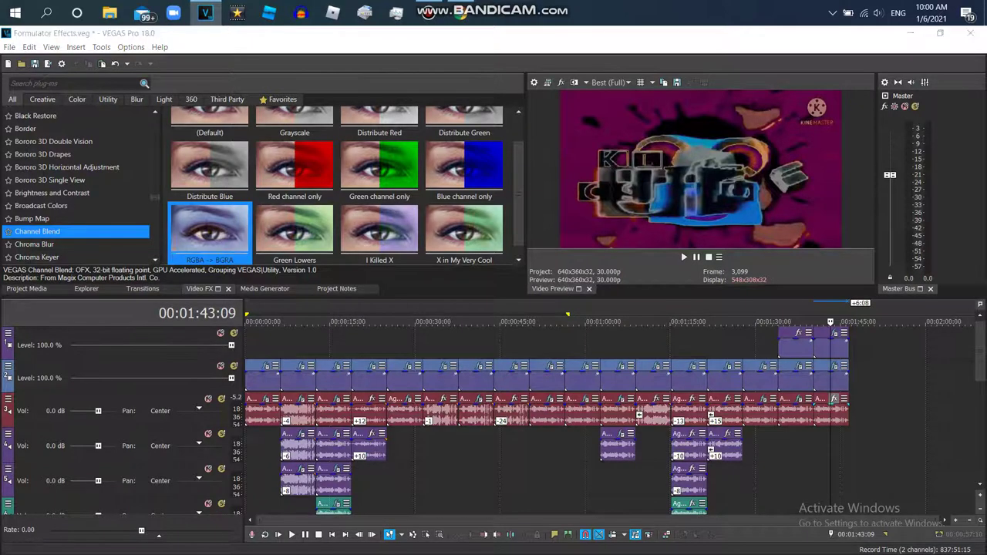
click(833, 398)
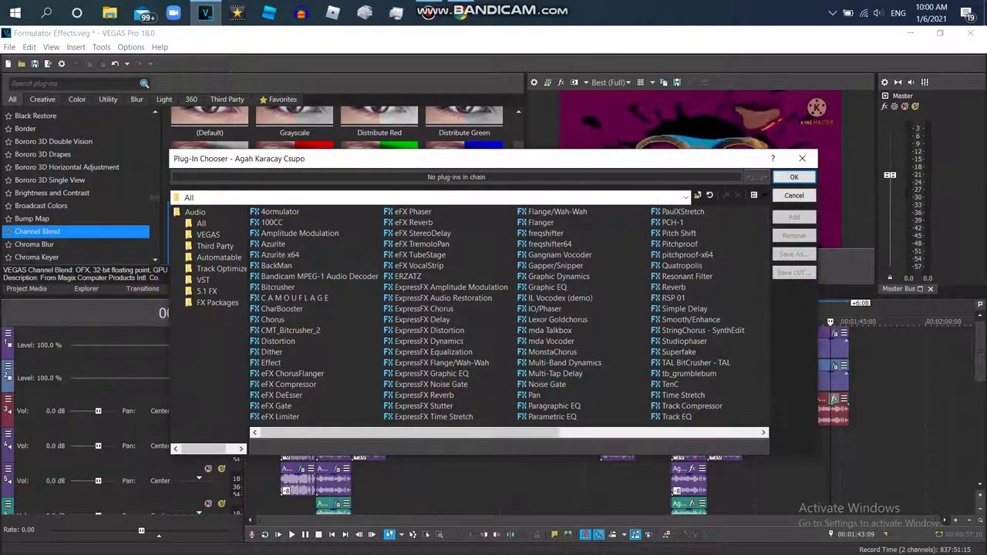
double_click(422, 319)
click(560, 297)
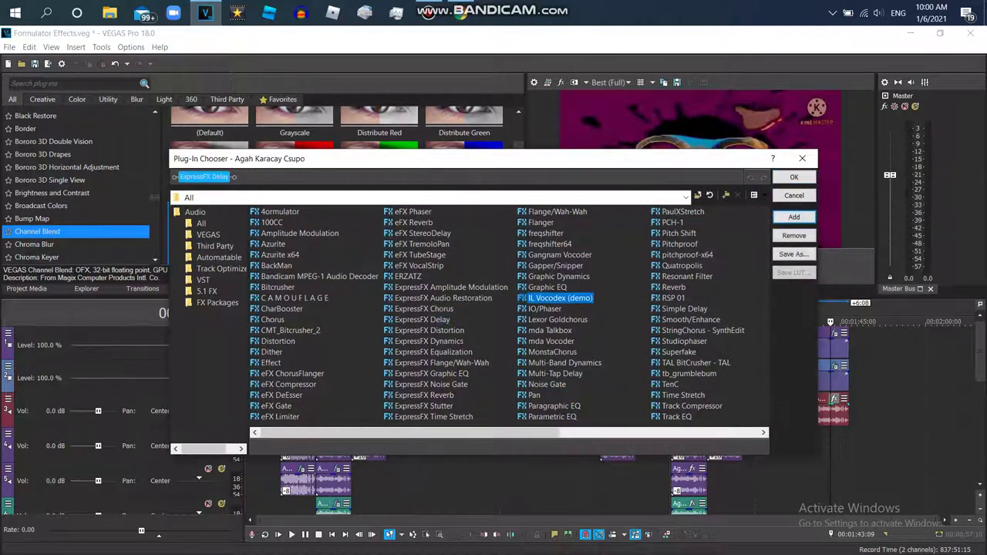
click(794, 218)
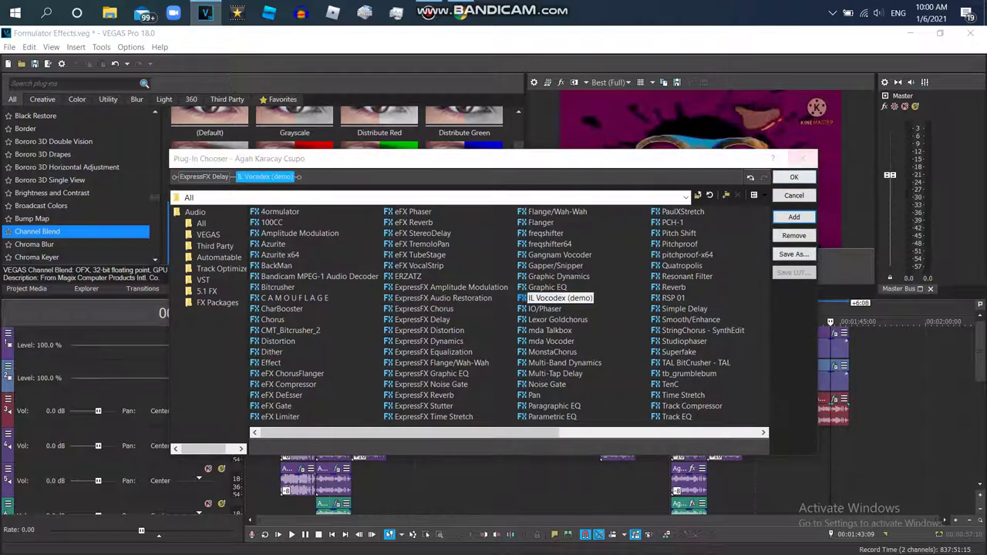
click(802, 158)
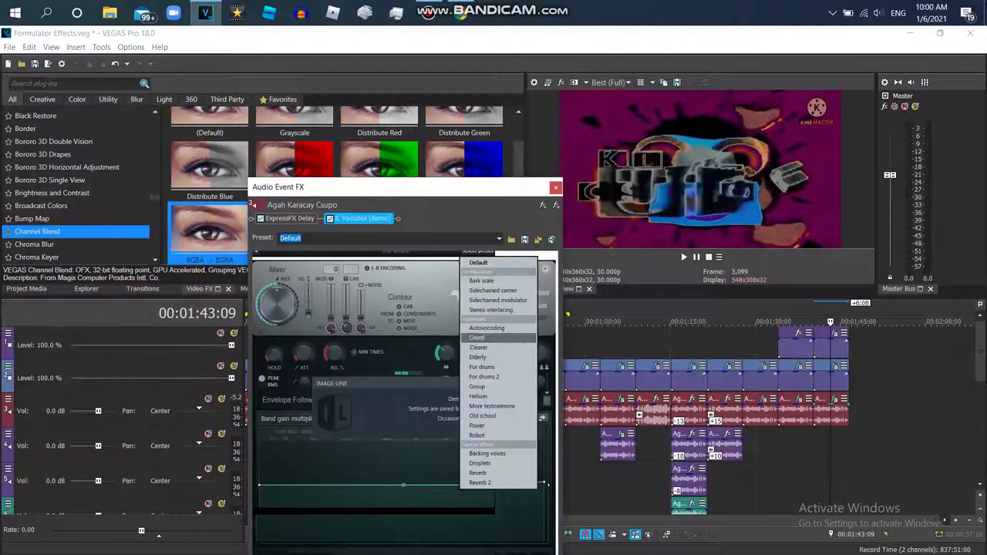
Apply the Robot preset to the ExpressFX Delay, and play the new segment to preview its picture and sound
click(289, 218)
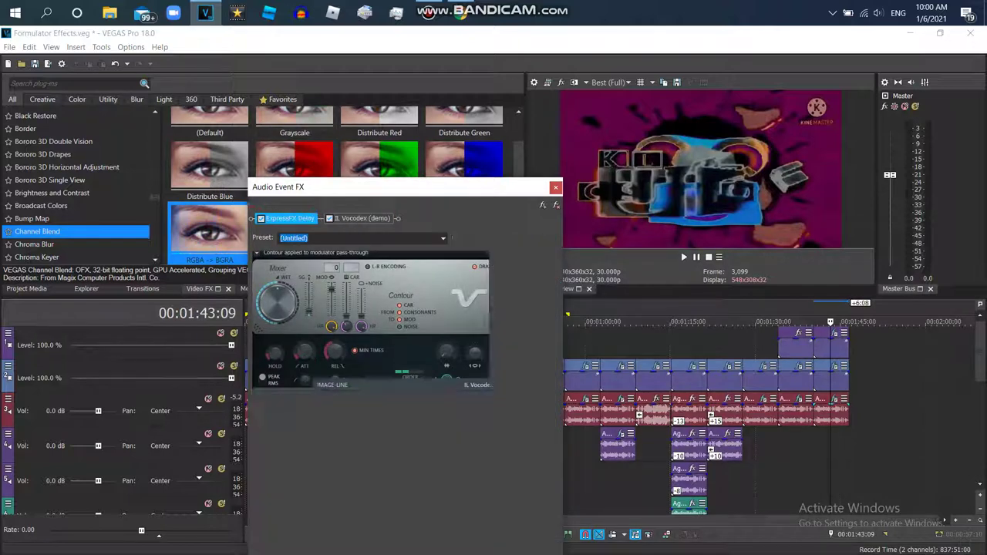
click(444, 238)
click(297, 307)
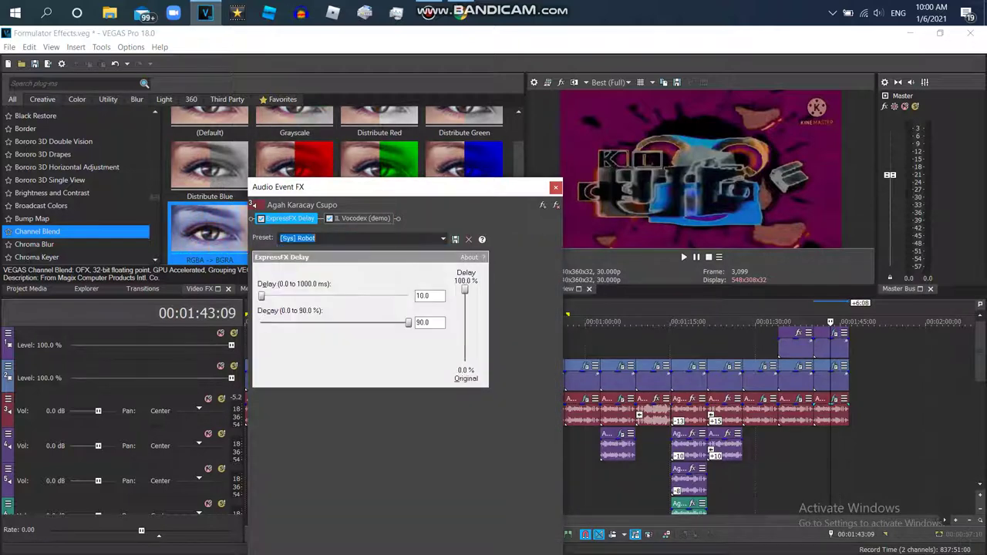
key(space)
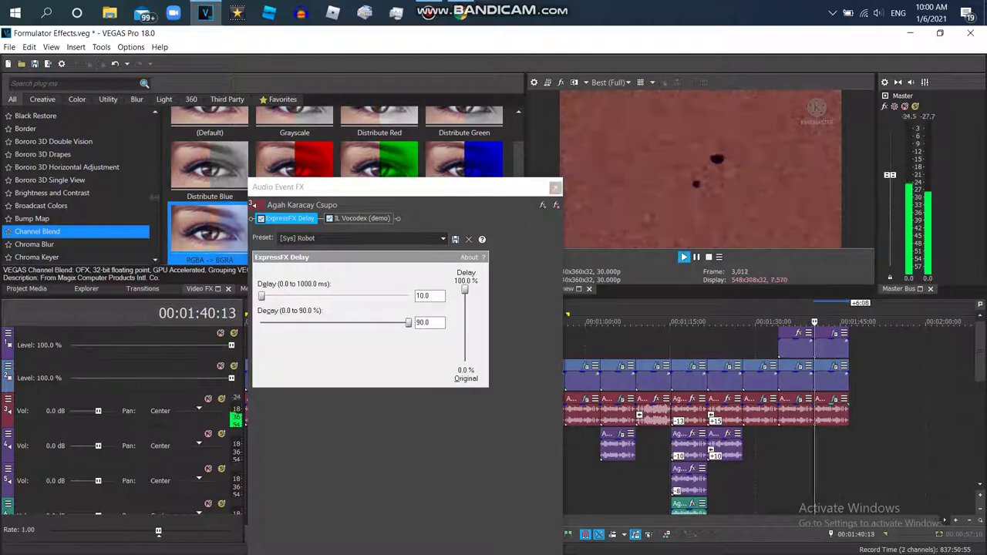
click(555, 187)
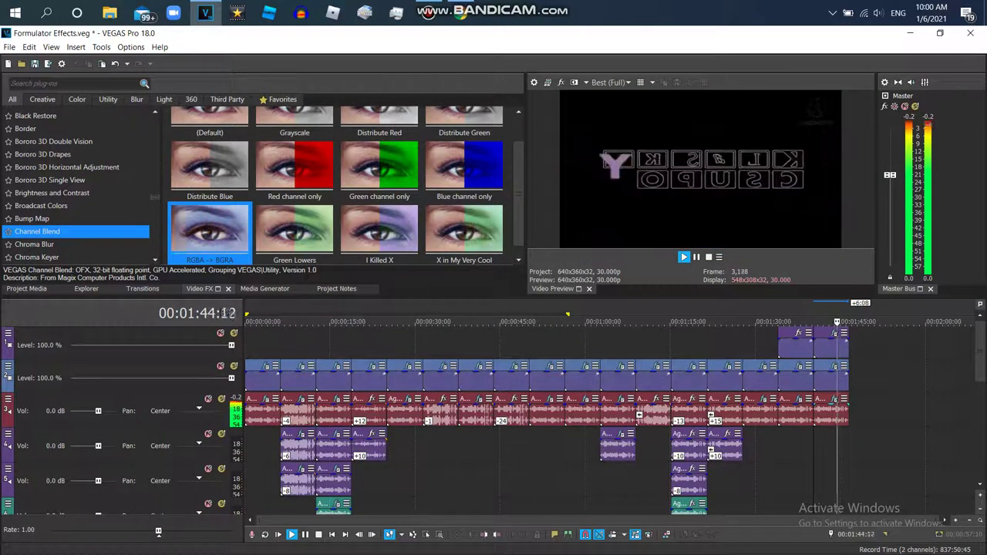
click(696, 258)
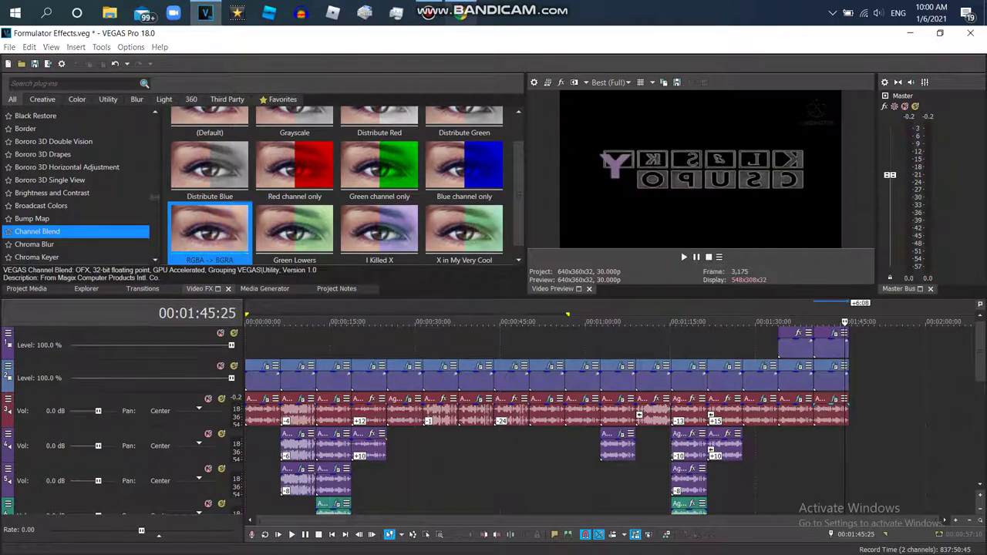
Switch to the browser, open the klasky csupo in formulator v18 video from the playlist and pause it
click(462, 12)
scroll(701, 322, up, 2)
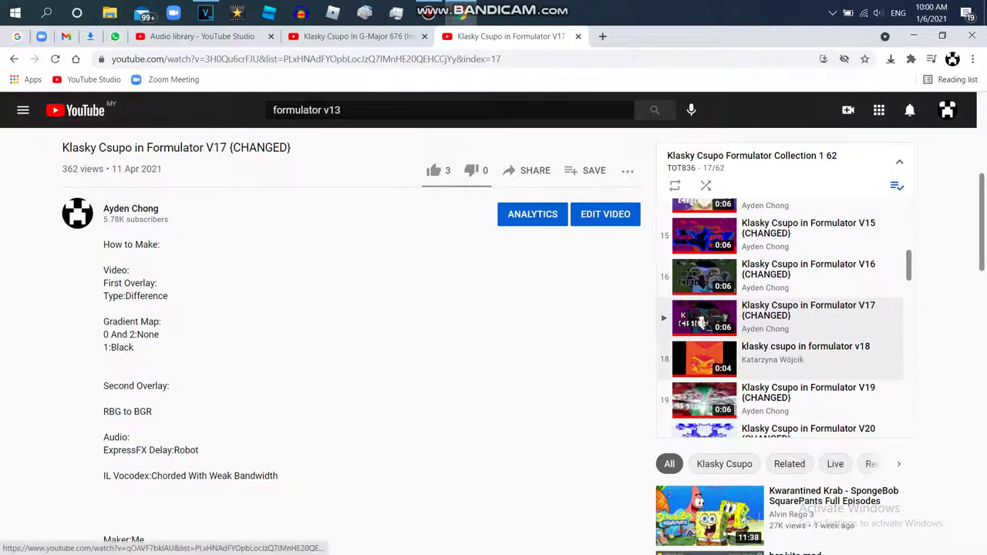
click(805, 349)
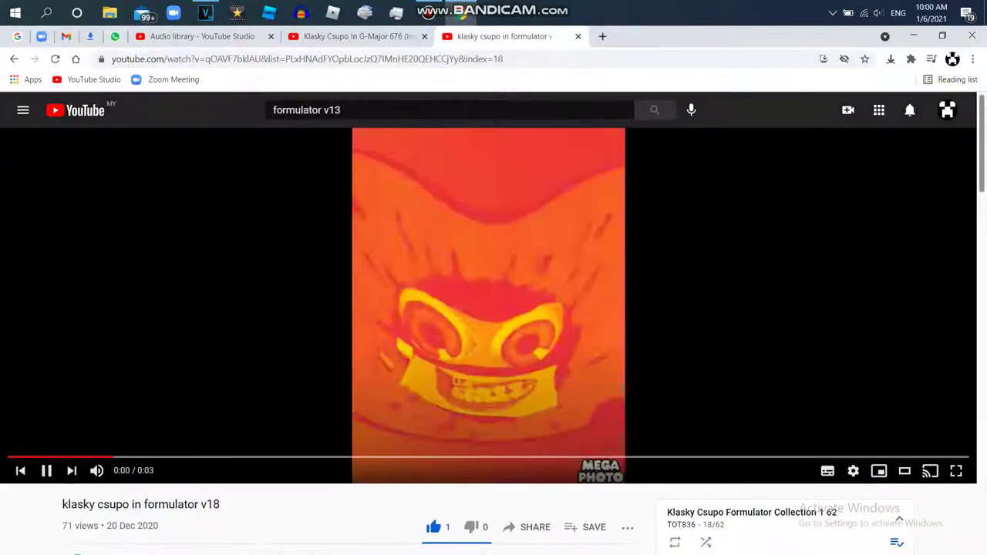
key(space)
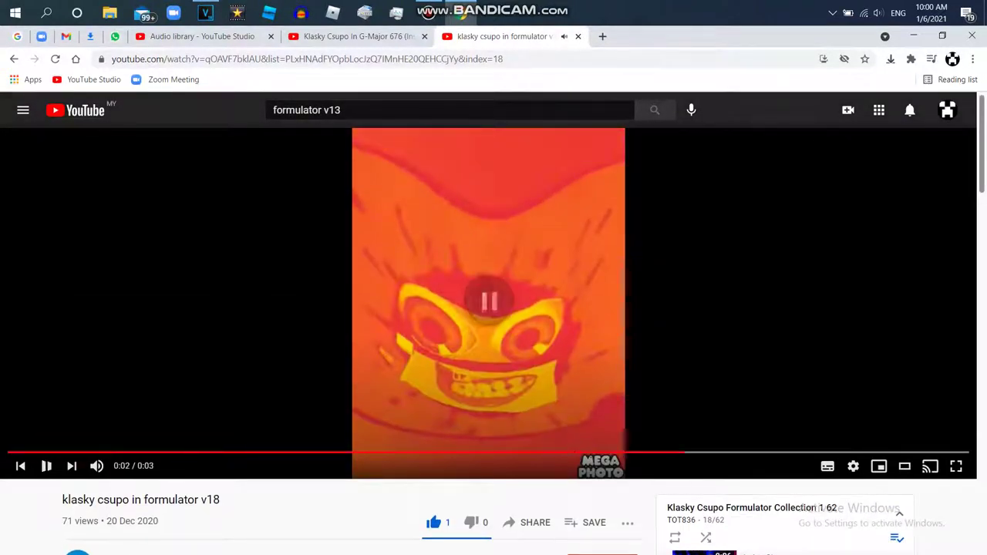
Search YouTube in a new tab for formulator v18, open Klasky Csupo in Formulator V18 and expand its description
click(602, 36)
click(421, 355)
click(450, 109)
text(formulator v18)
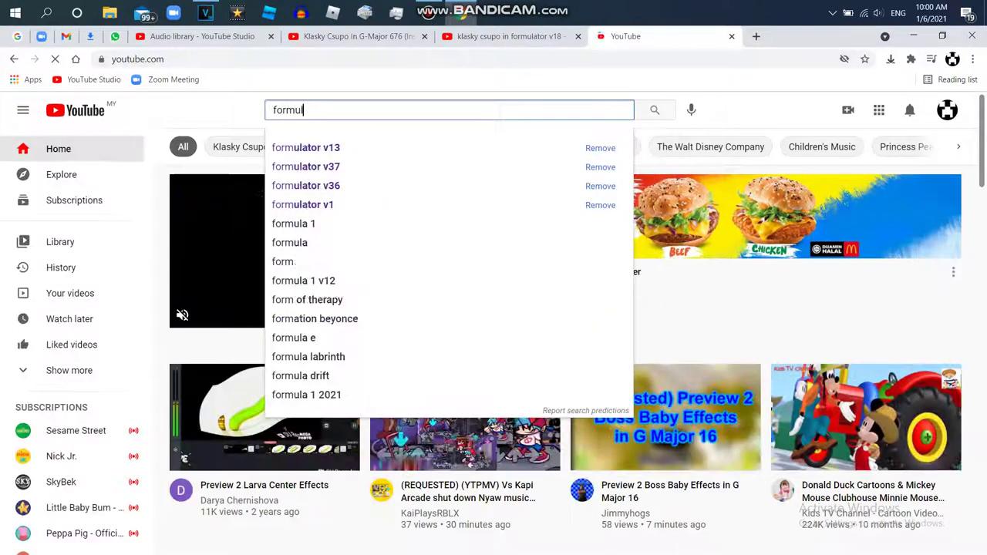
key(Return)
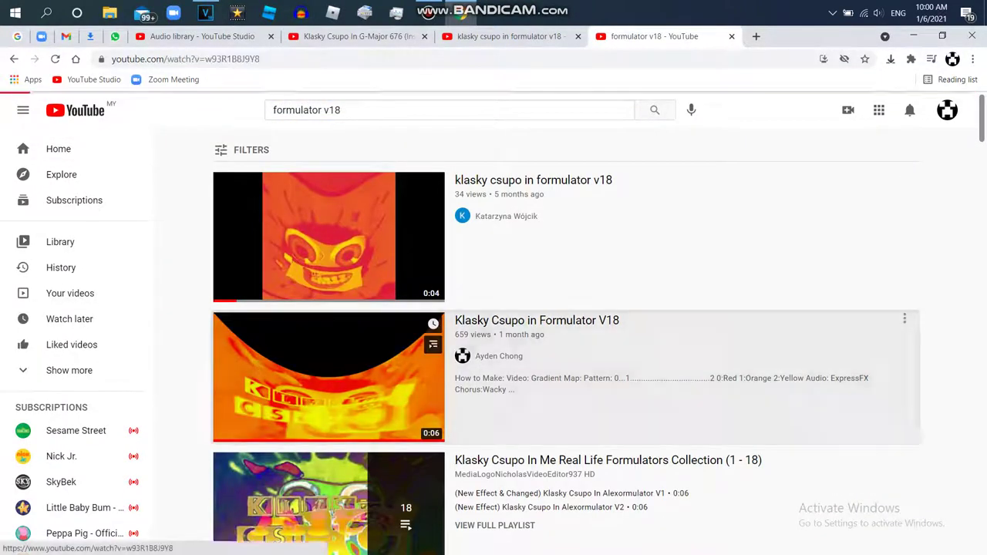
click(328, 376)
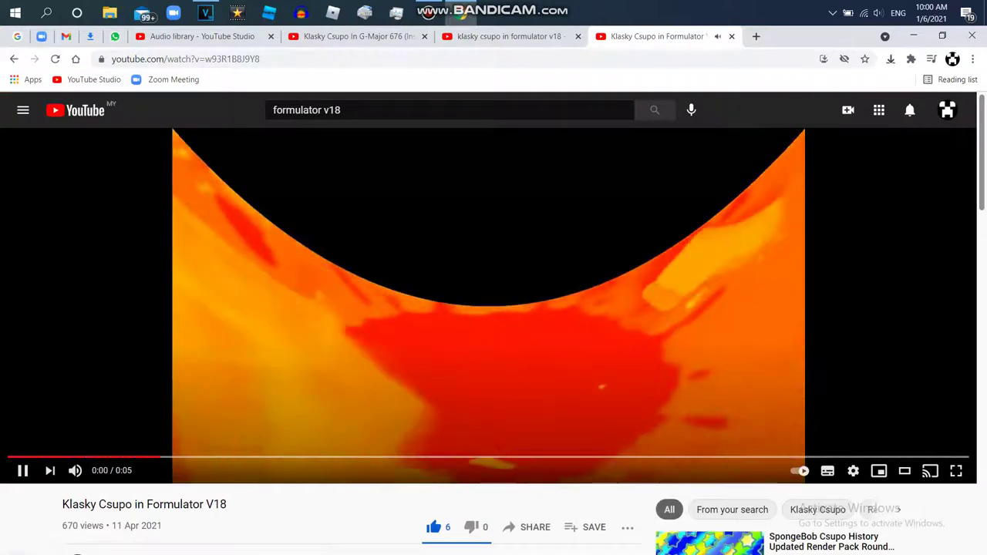
click(357, 306)
scroll(357, 306, down, 5)
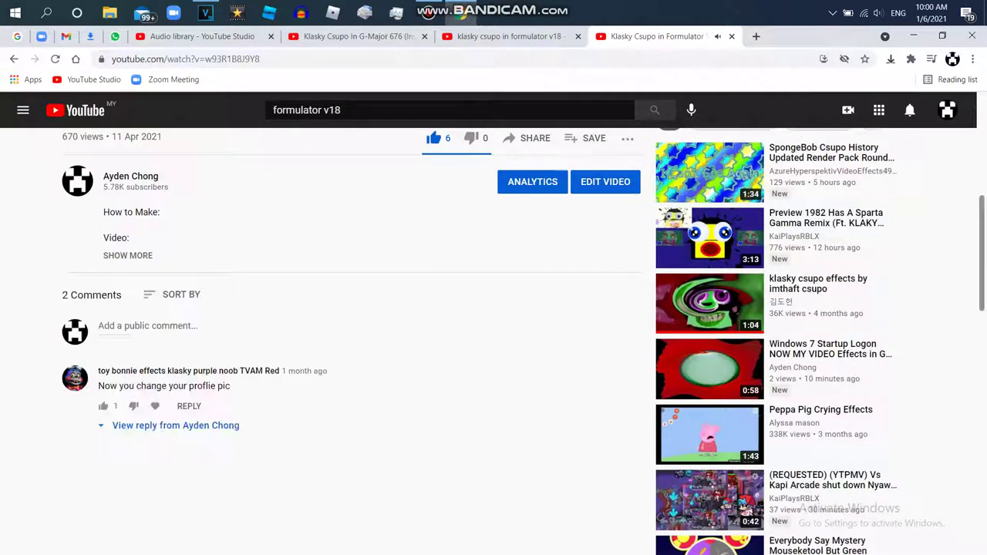
click(127, 255)
Return to VEGAS Pro and append the Agah Karacay Csupo clip from the project media to the end of the timeline
key(alt+Tab)
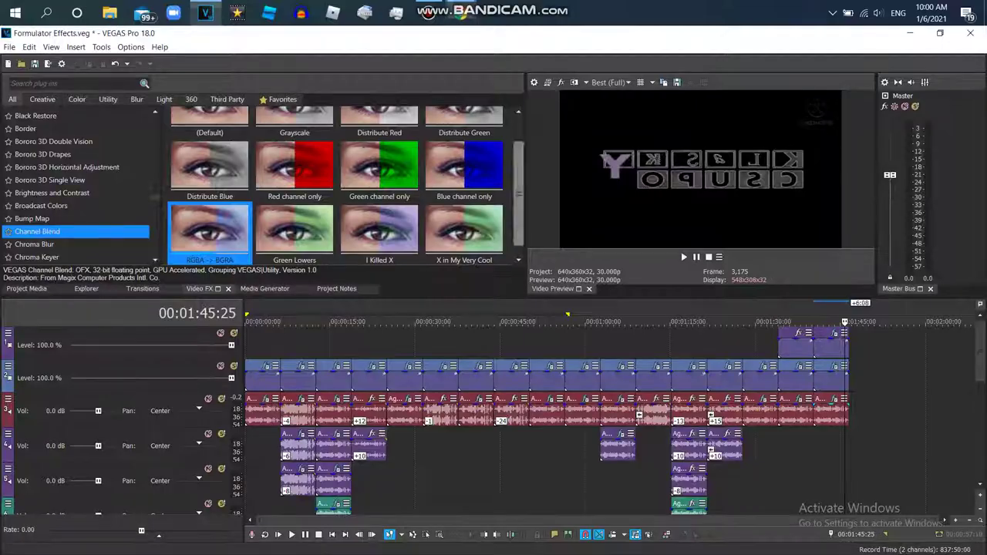
click(27, 288)
drag(124, 166, 865, 389)
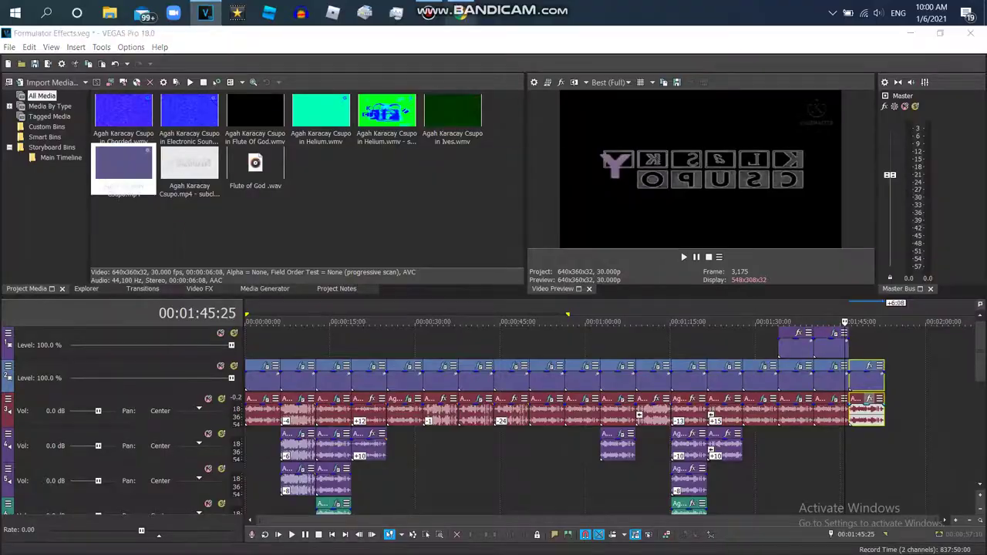
Check the V18 recipe in the browser, and add ExpressFX Chorus and ExpressFX Flange/Wah-Wah to the new audio event
key(alt+Tab)
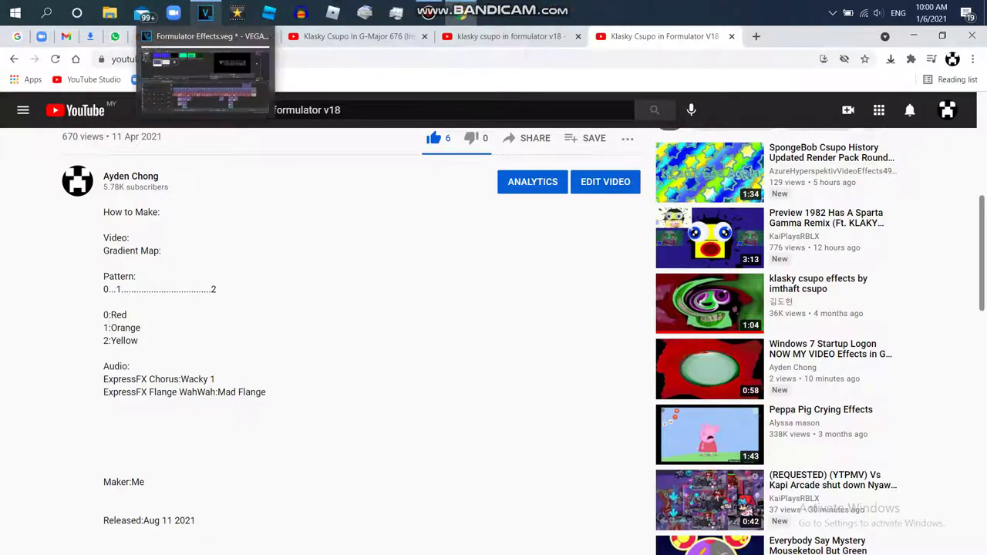
click(204, 11)
double_click(423, 309)
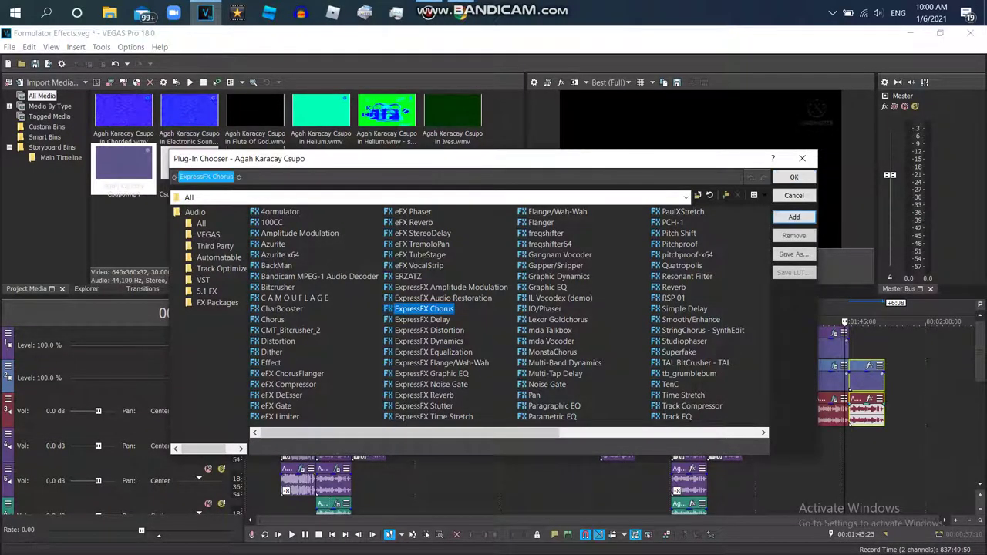
click(204, 12)
click(204, 11)
click(440, 362)
click(794, 216)
key(Return)
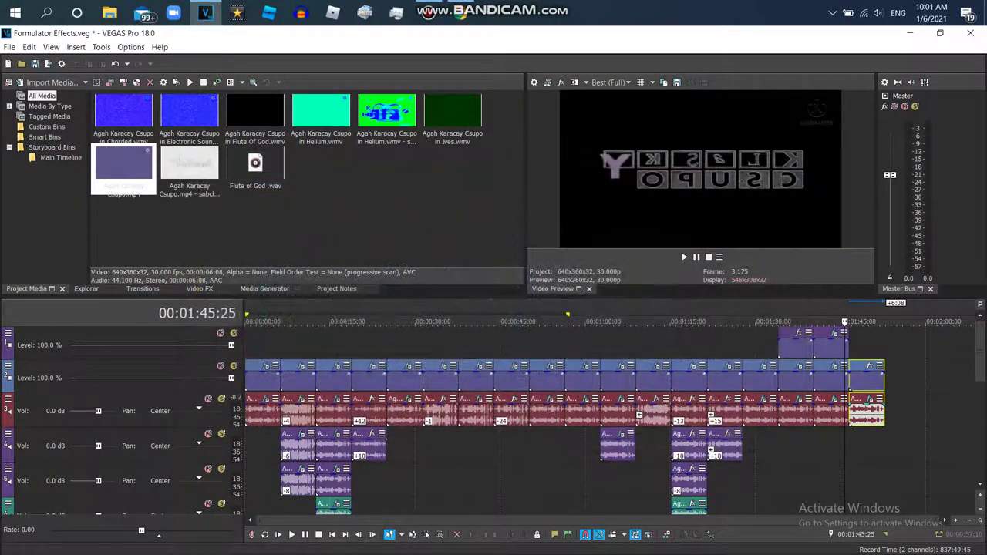
Look through the ExpressFX Flange/Wah-Wah presets, and try the Wacky 4 preset on the ExpressFX Chorus
click(444, 238)
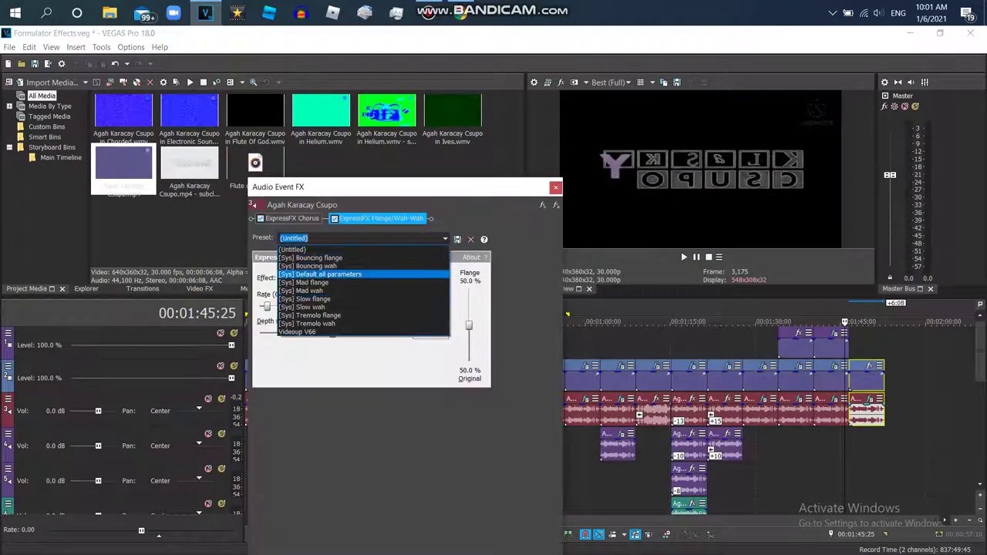
key(Escape)
click(291, 218)
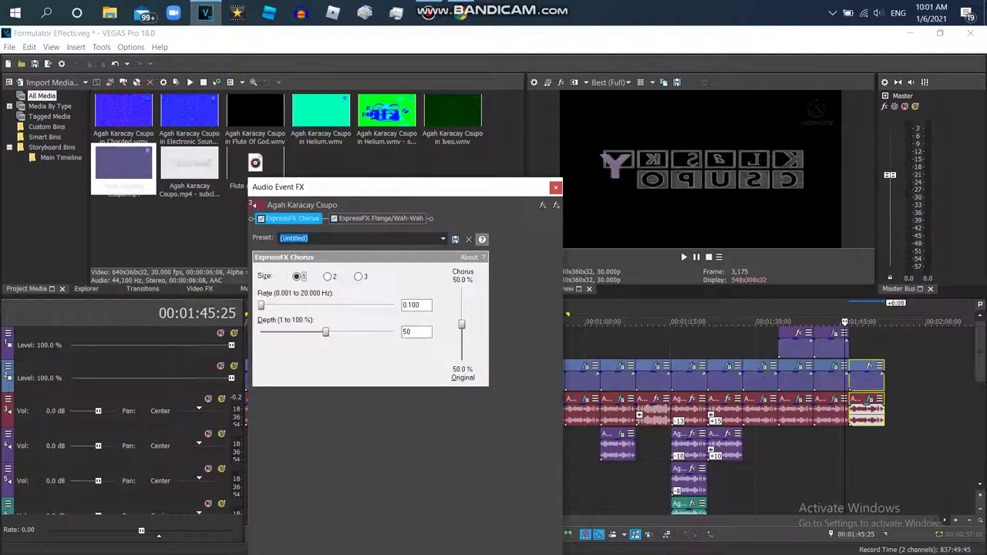
key(alt+Down)
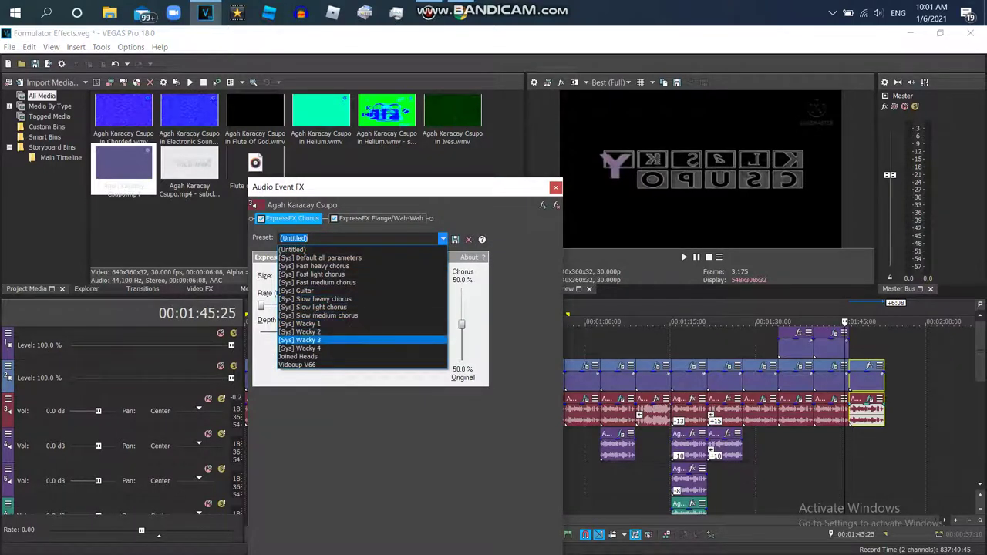
key(Return)
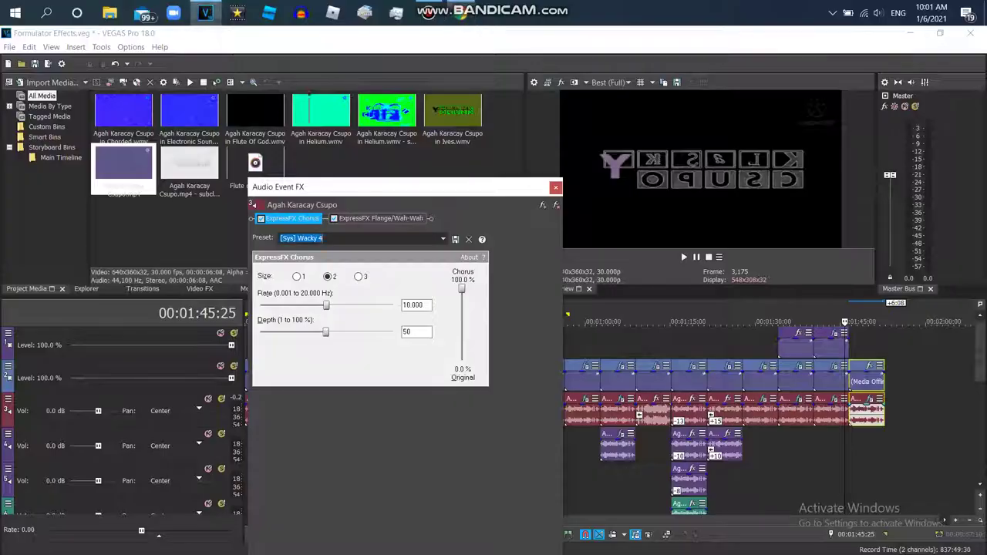
Switch the ExpressFX Chorus to the Wacky 1 preset from the V18 recipe and close the audio effects
key(alt+Down)
key(Down)
key(Down)
key(Down)
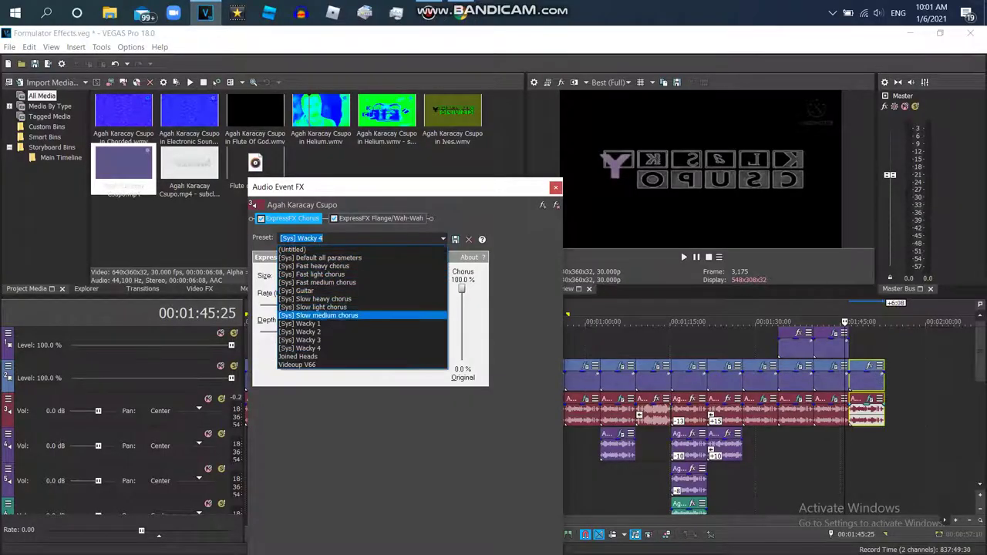
key(Return)
key(Escape)
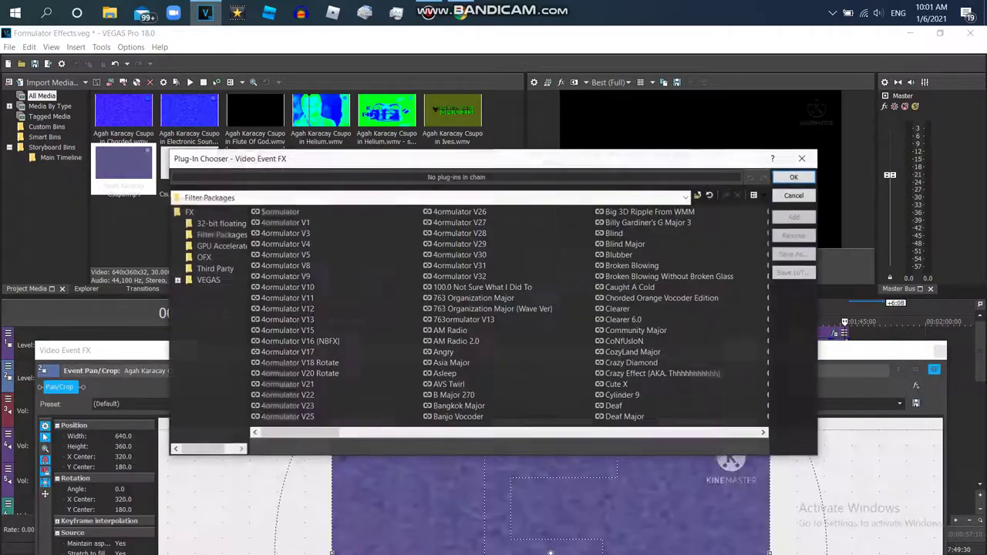
scroll(508, 316, right, 10)
scroll(509, 316, right, 6)
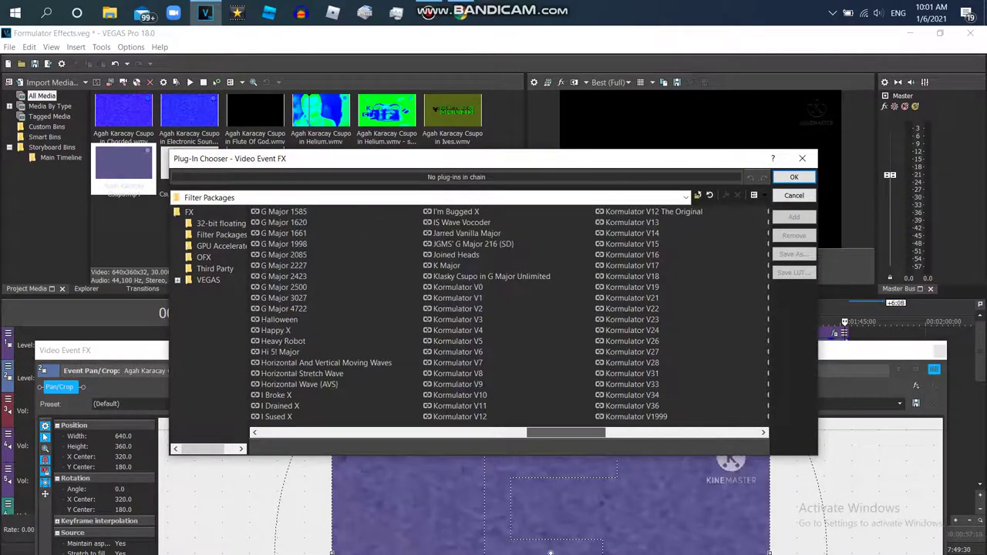
scroll(509, 316, left, 6)
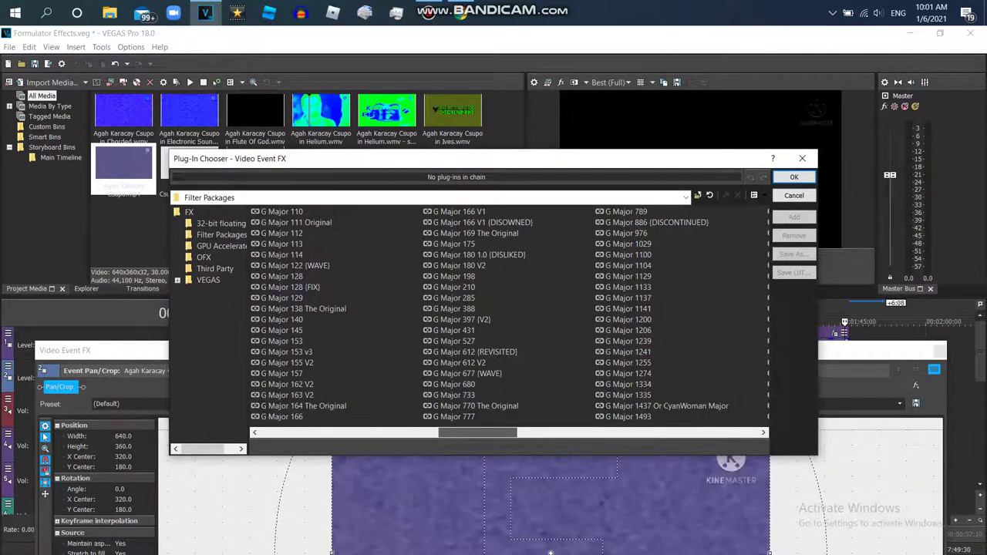
scroll(509, 316, left, 8)
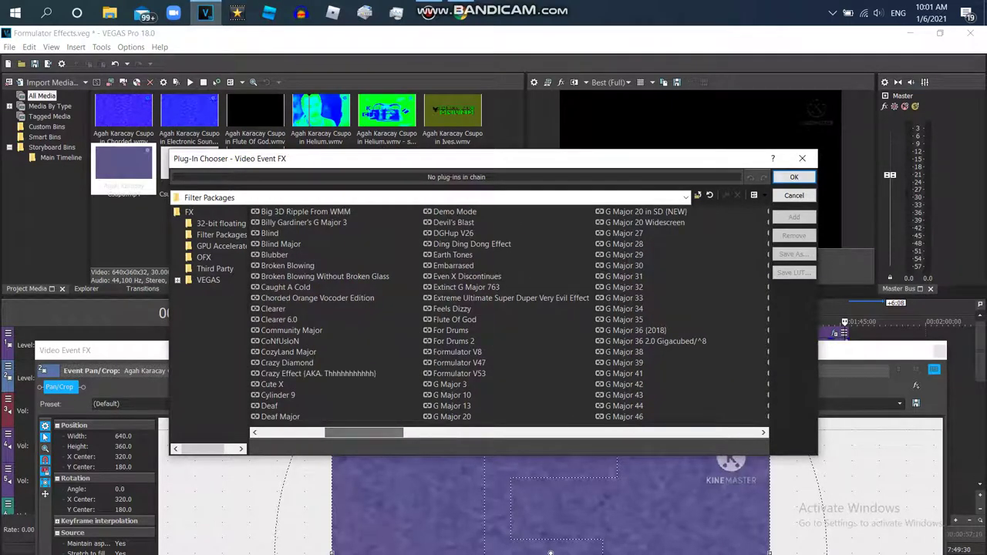
key(Escape)
Apply the Gradient Map effect with the Formulator V18 preset to the last video event and close its effects
key(ctrl+alt+8)
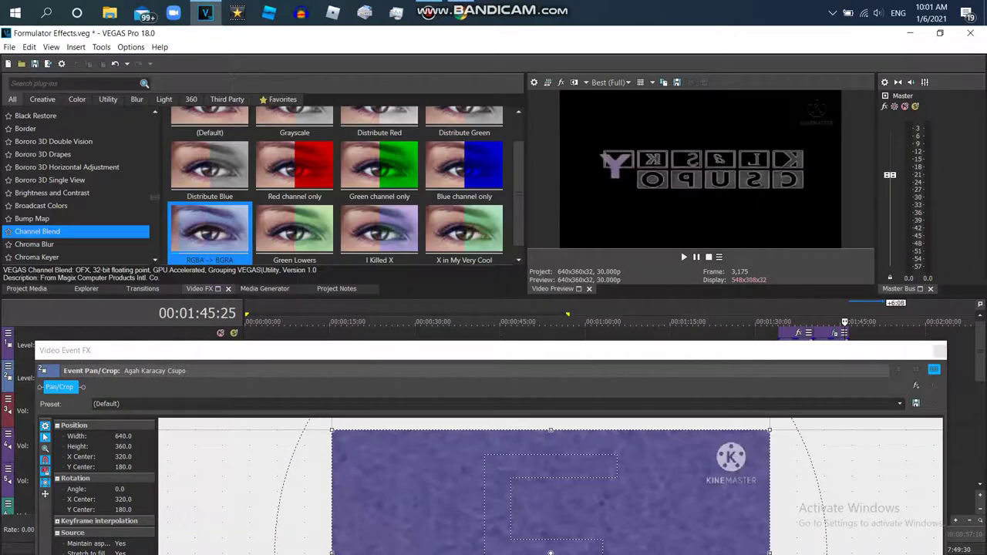
key(ctrl+Left)
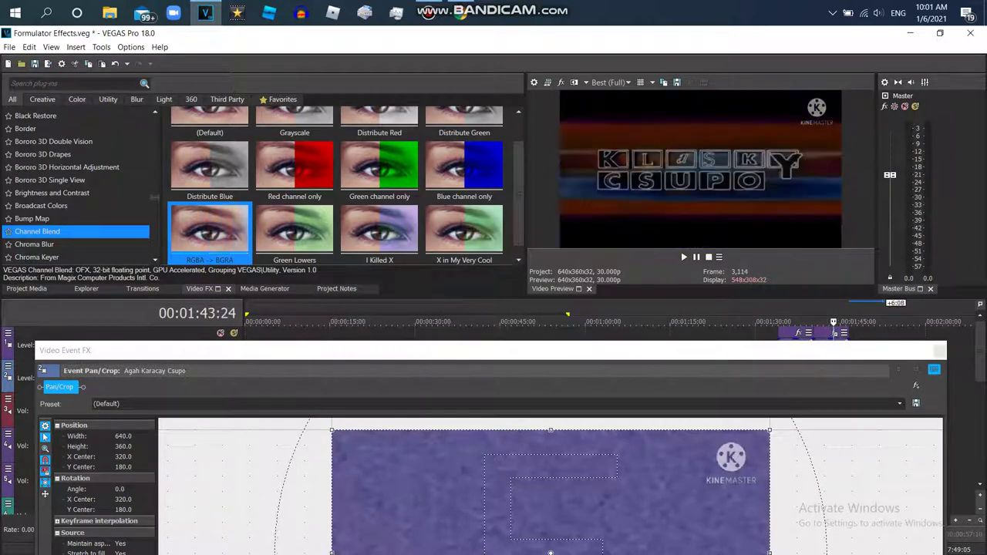
key(ctrl+Right)
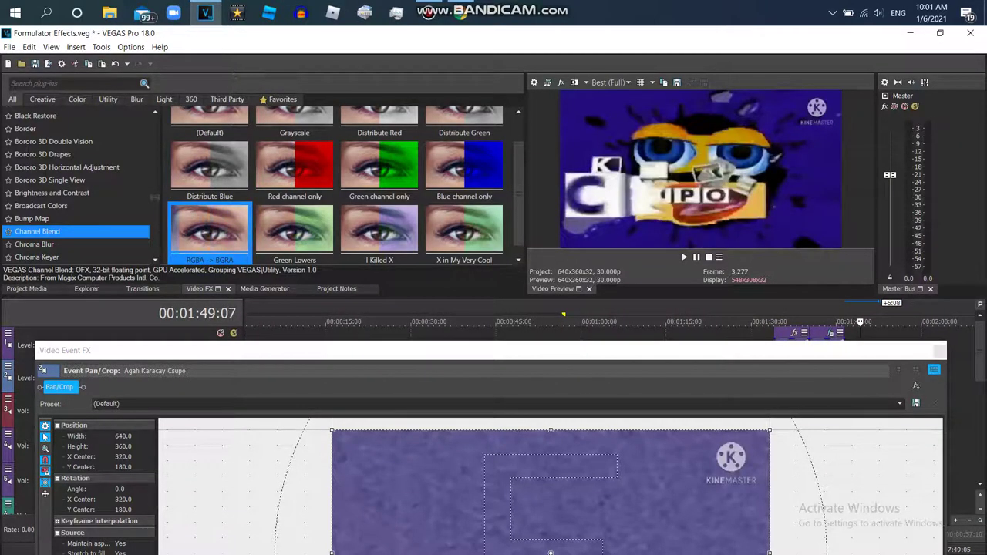
scroll(77, 185, up, 2)
scroll(77, 185, down, 3)
scroll(77, 223, down, 6)
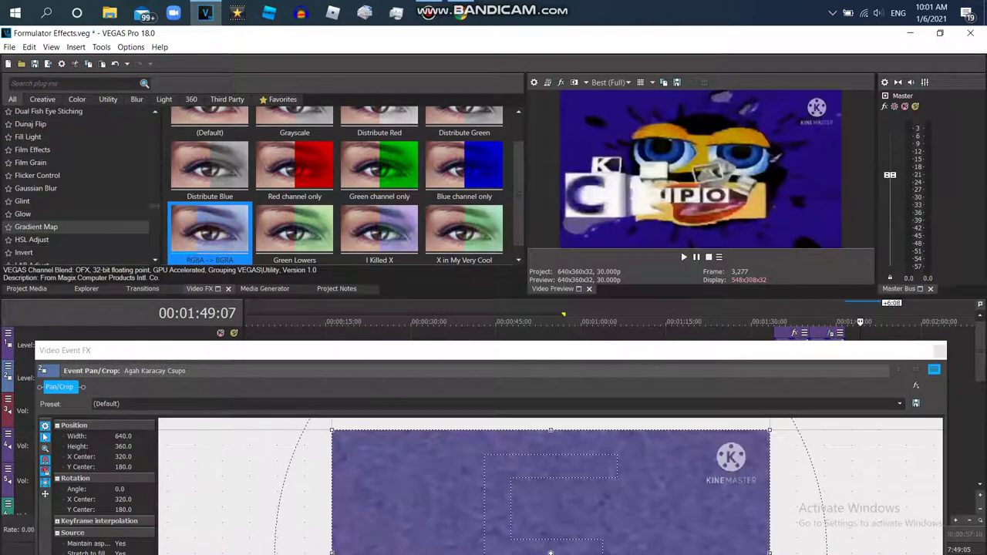
click(77, 227)
scroll(336, 185, down, 6)
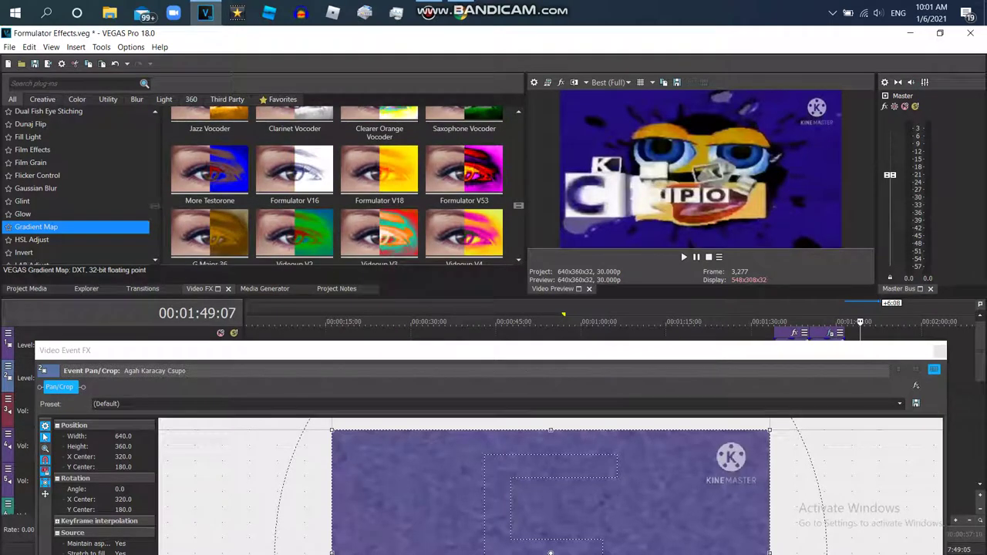
double_click(378, 174)
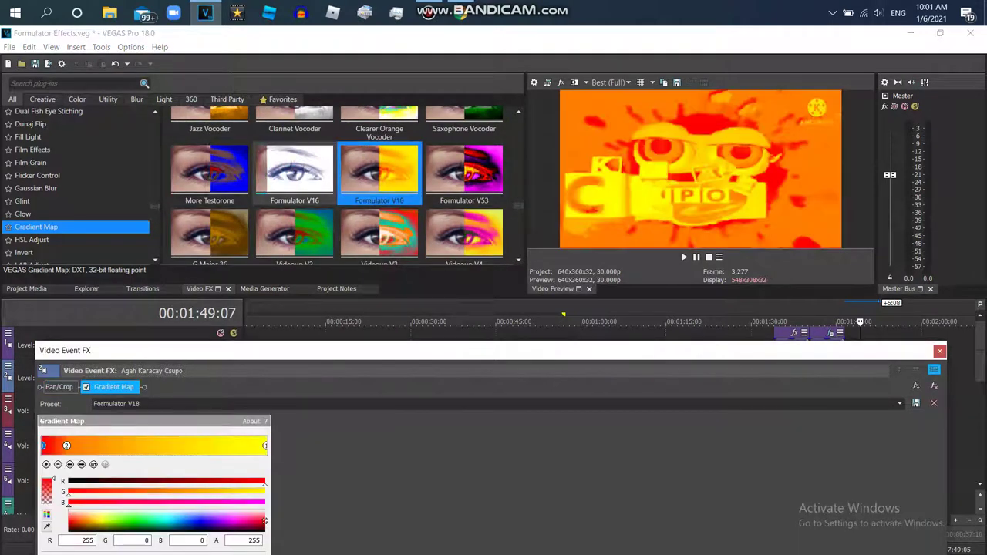
key(alt+F4)
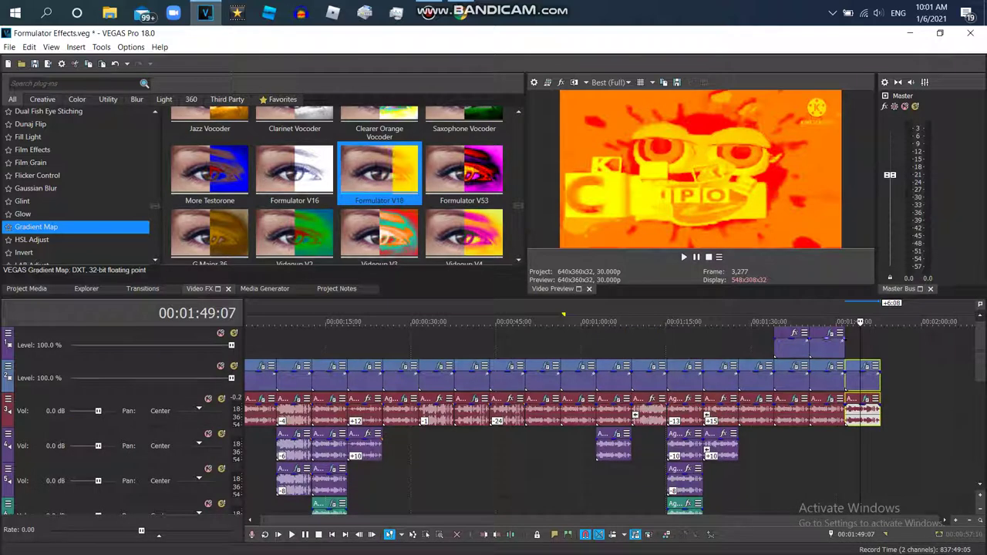
Add a Gradient Map with the Formulator V16 preset to the video event at 1:38 and close its effects
click(794, 366)
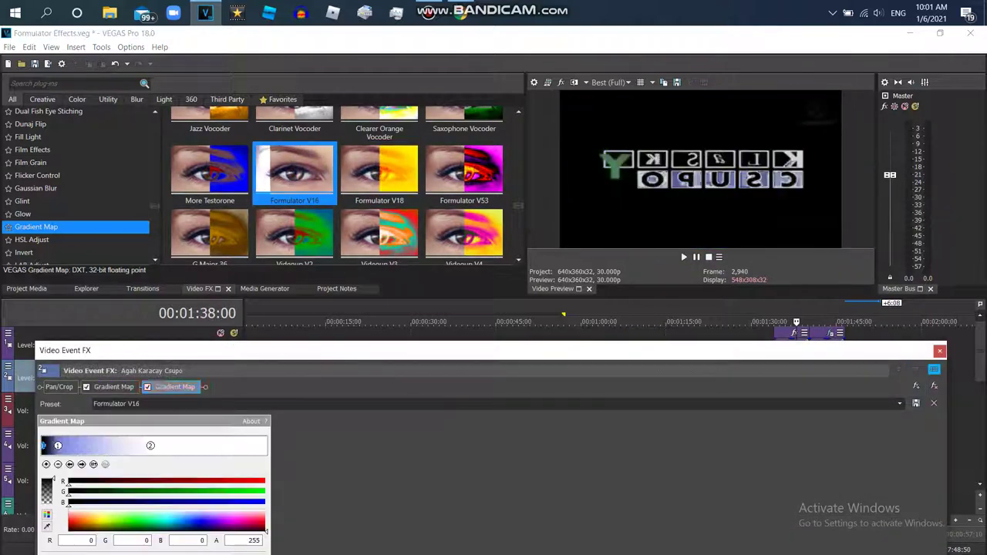
double_click(294, 174)
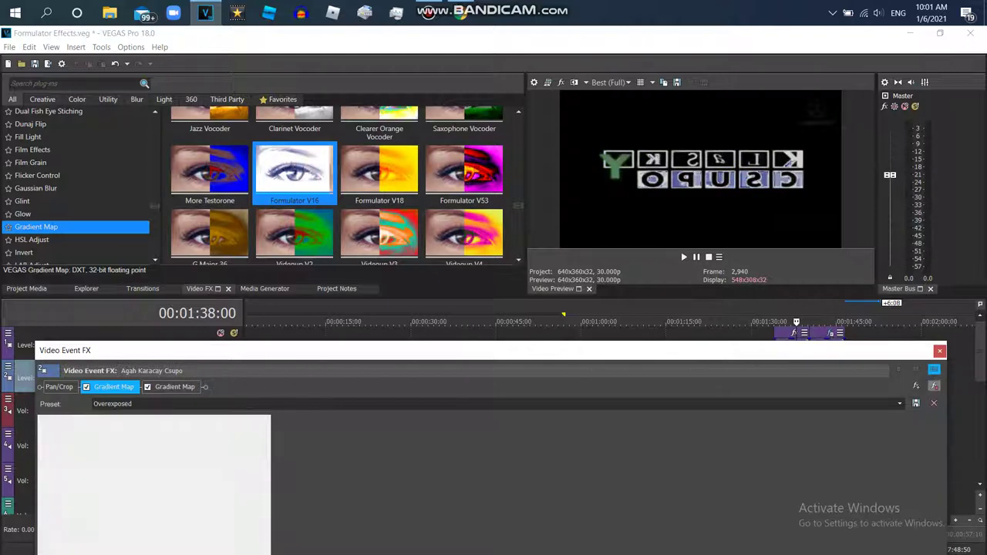
click(939, 351)
key(j)
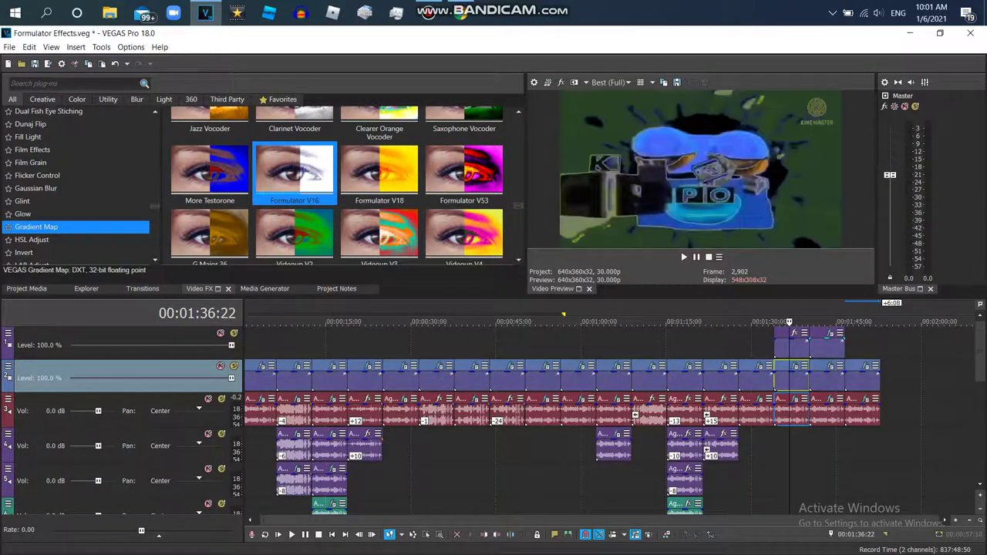
Look through the Deform presets and add Curve Top to the last video event
key(l)
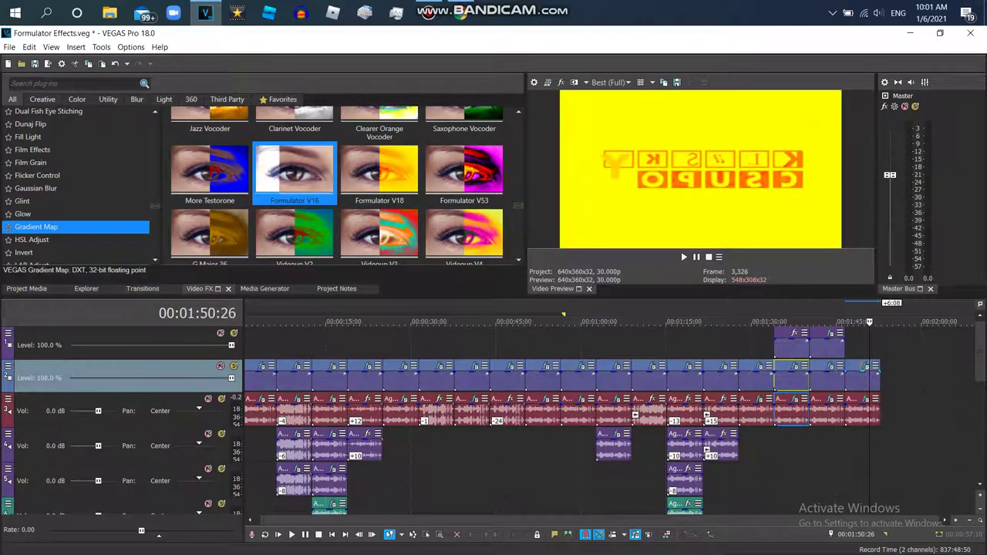
scroll(77, 185, up, 2)
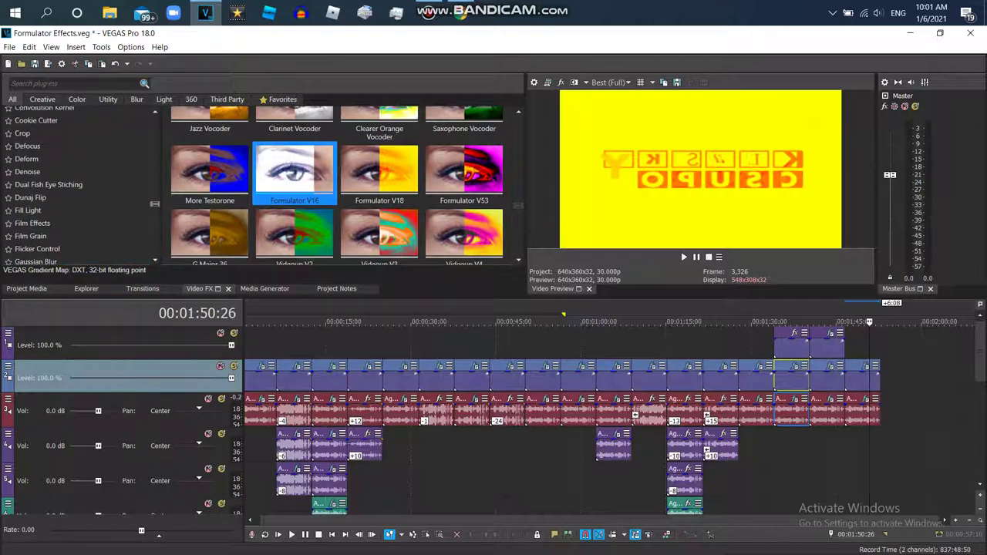
click(47, 159)
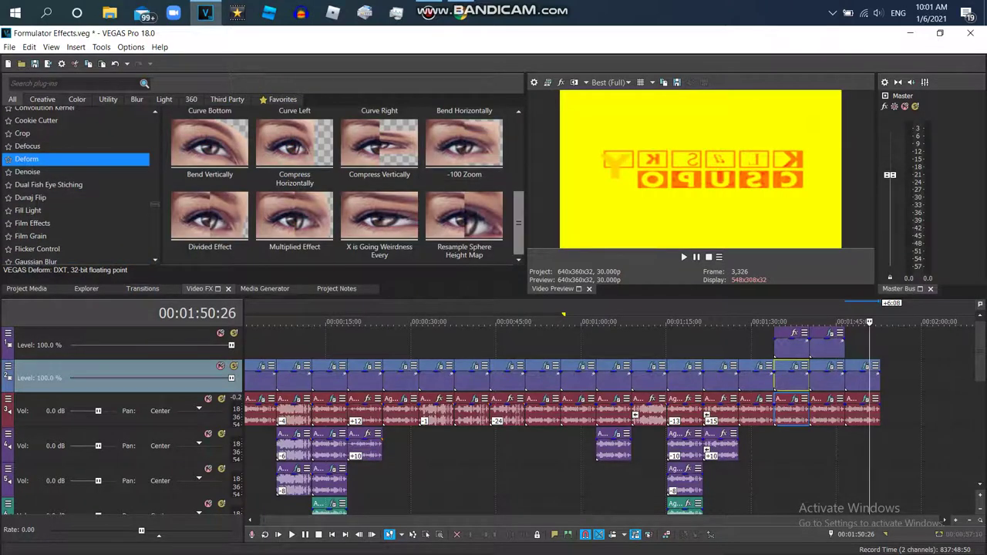
scroll(344, 185, up, 3)
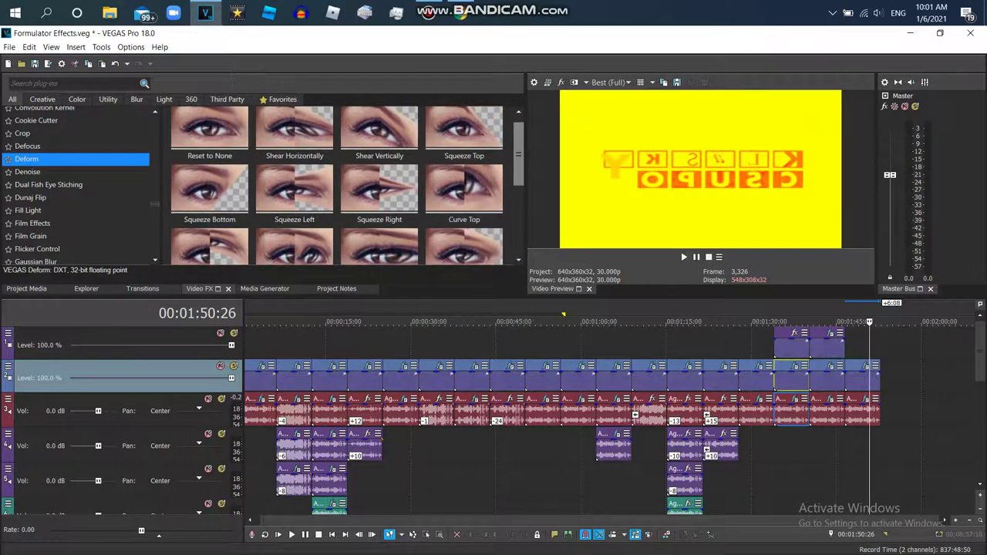
scroll(344, 185, down, 1)
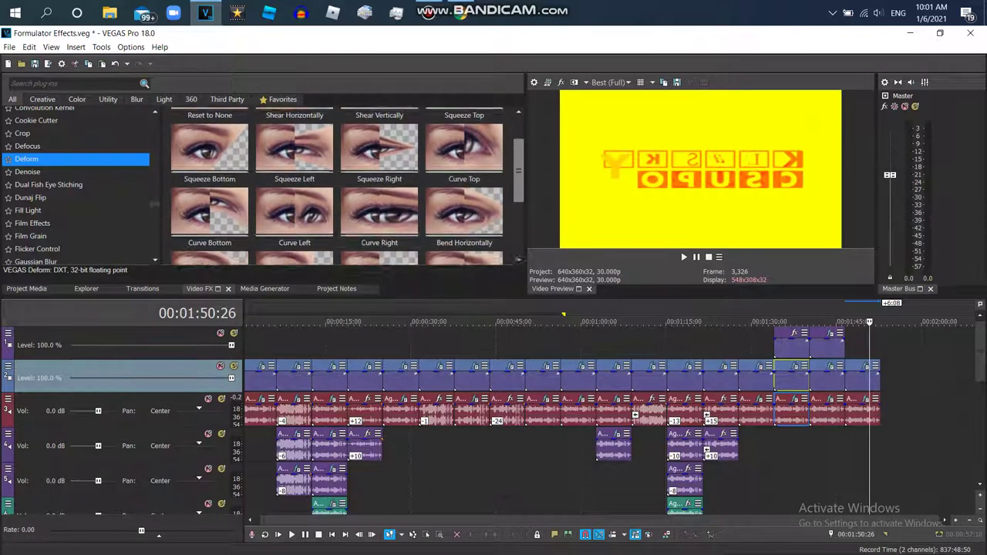
scroll(344, 185, down, 2)
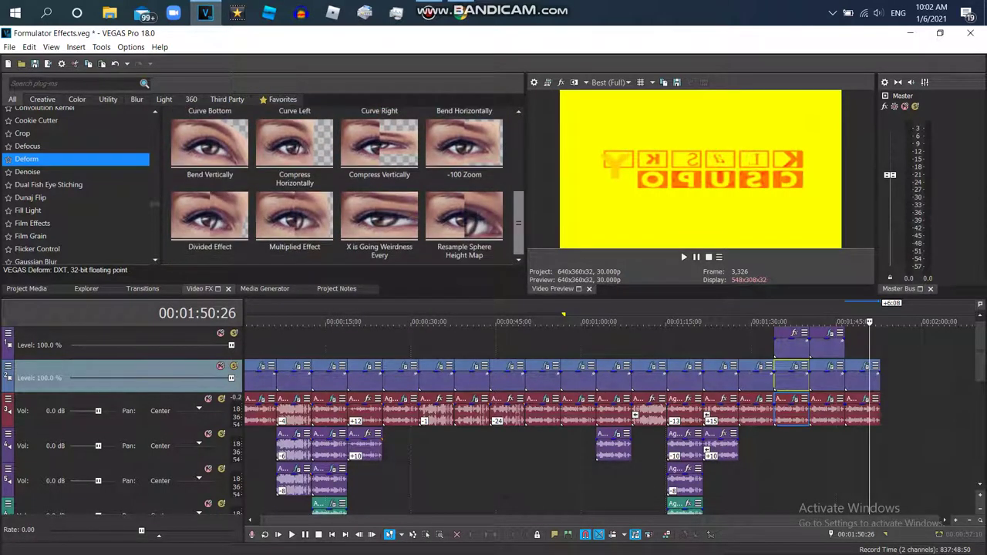
scroll(344, 185, up, 3)
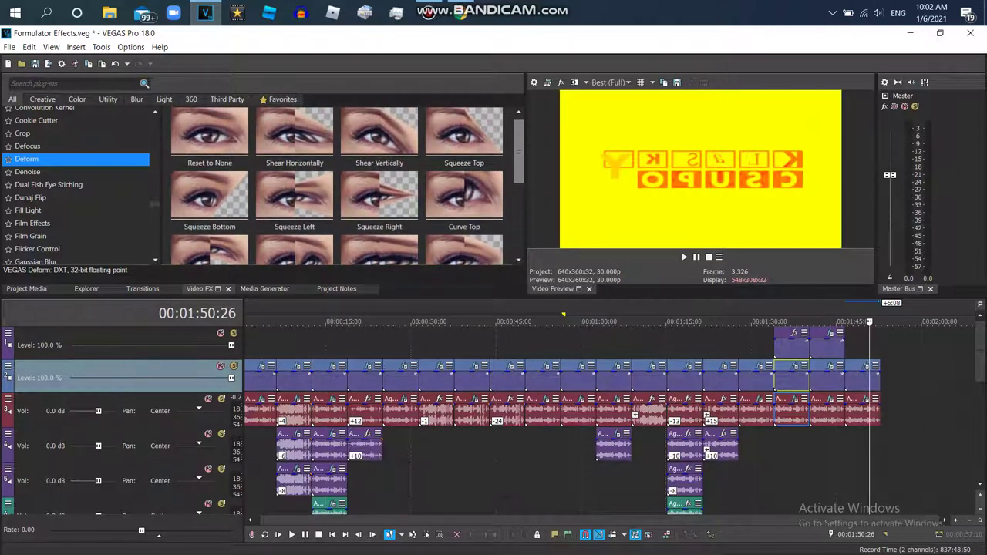
scroll(344, 185, down, 1)
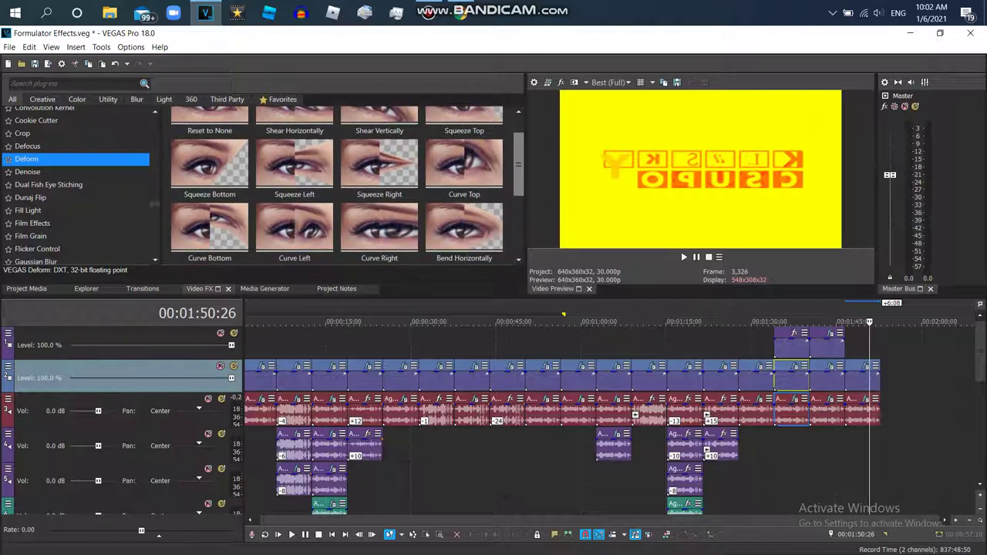
scroll(344, 185, down, 2)
scroll(343, 185, up, 1)
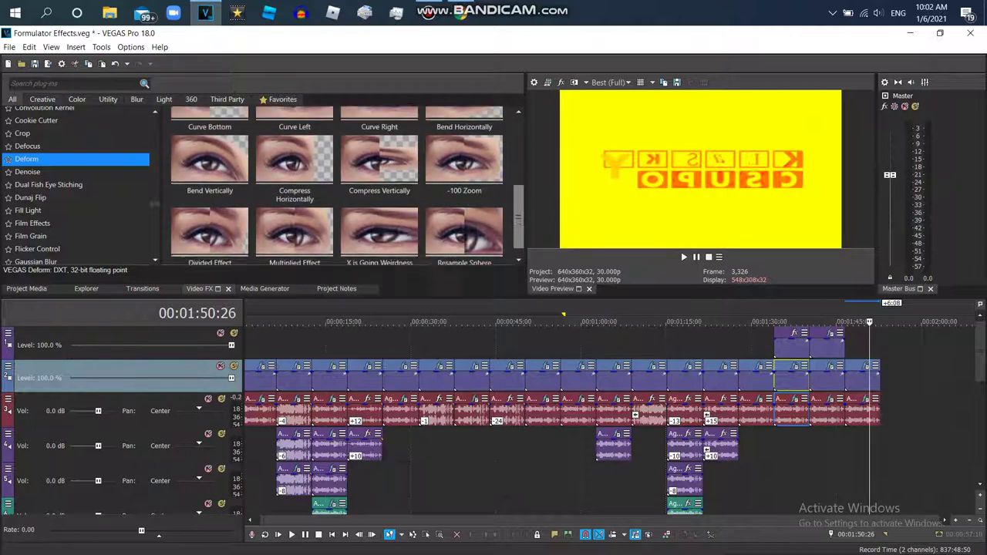
scroll(463, 177, up, 3)
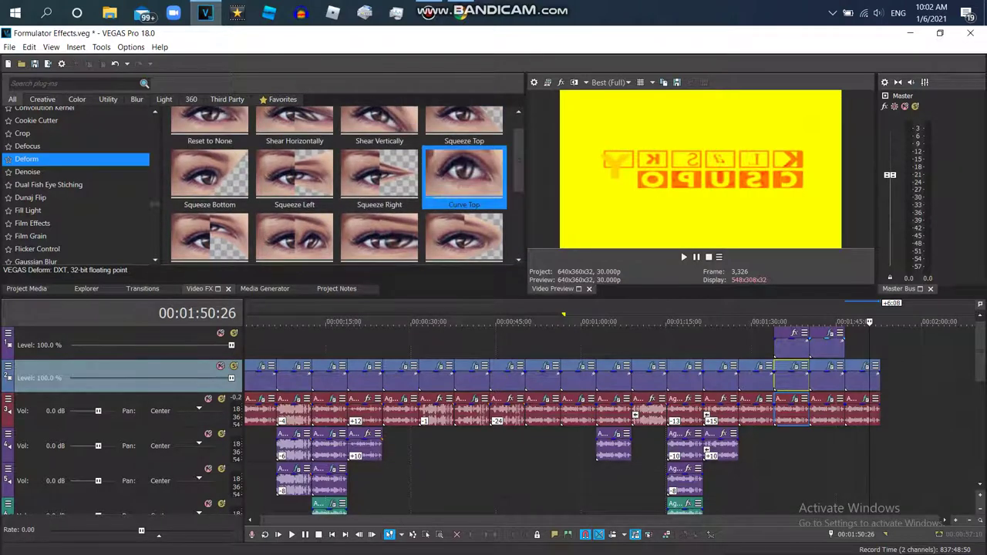
drag(464, 176, 792, 377)
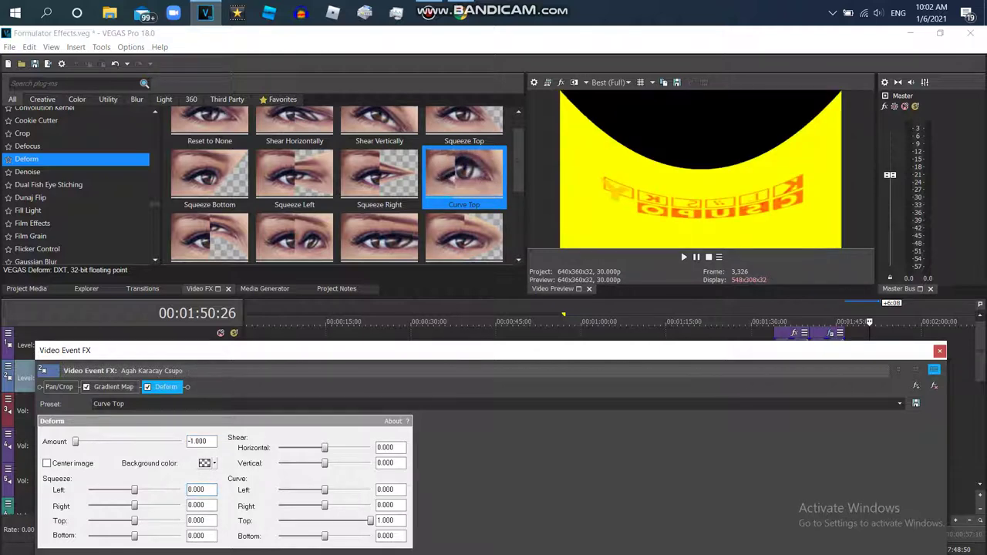
Inspect the colour points of the Formulator V18 Gradient Map on the last video event
click(113, 386)
click(266, 445)
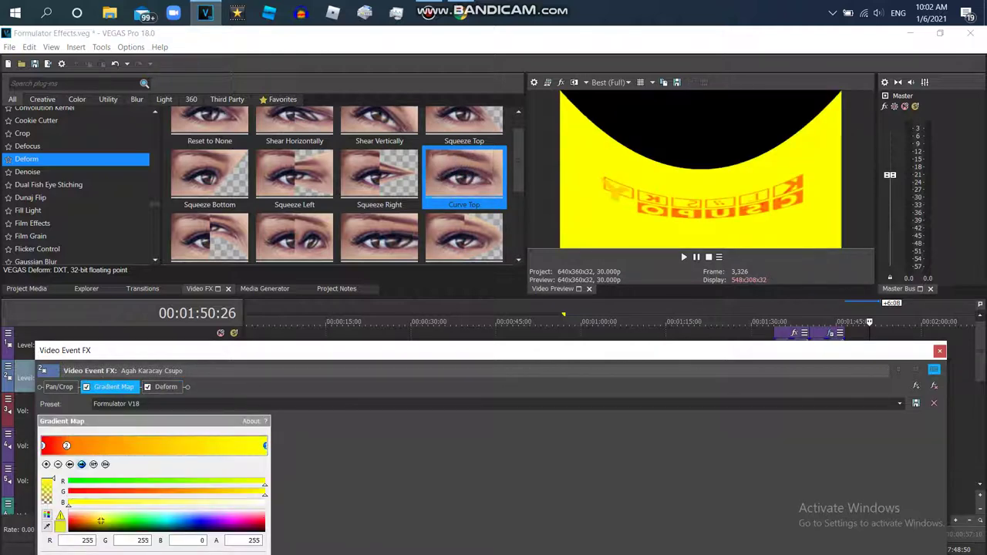
click(84, 521)
click(100, 521)
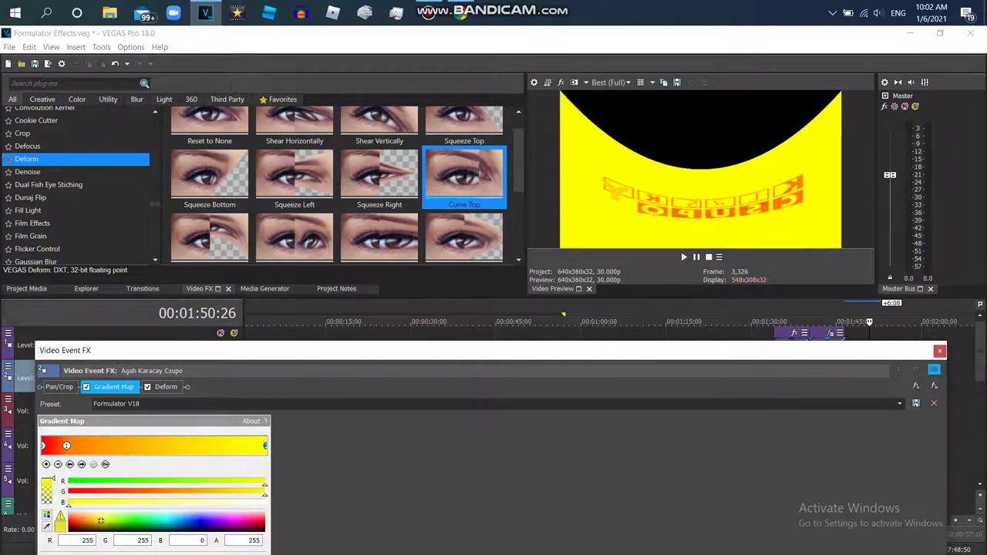
Check the V18 recipe in the browser, return to VEGAS Pro and preview the end of the last event
key(alt+Tab)
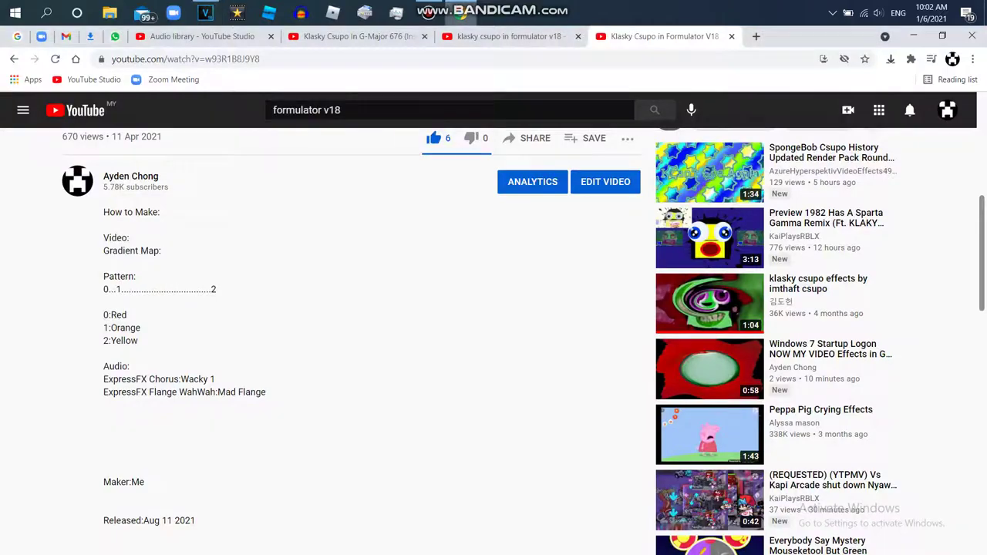
key(alt+Tab)
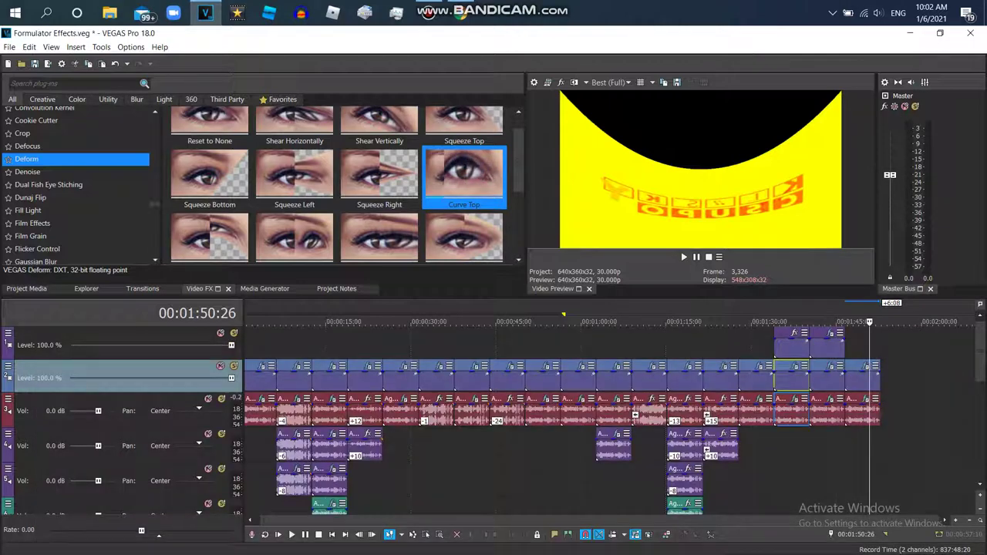
key(space)
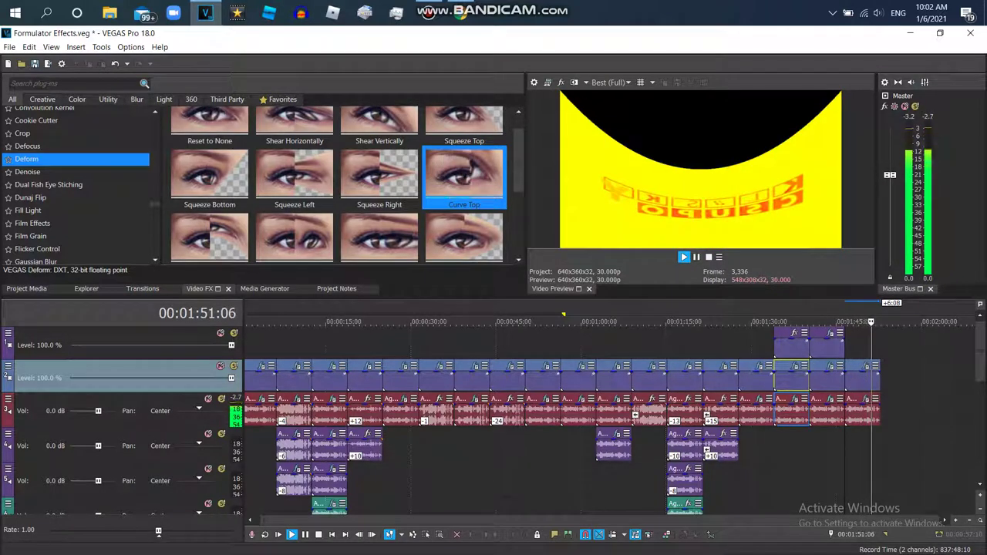
key(space)
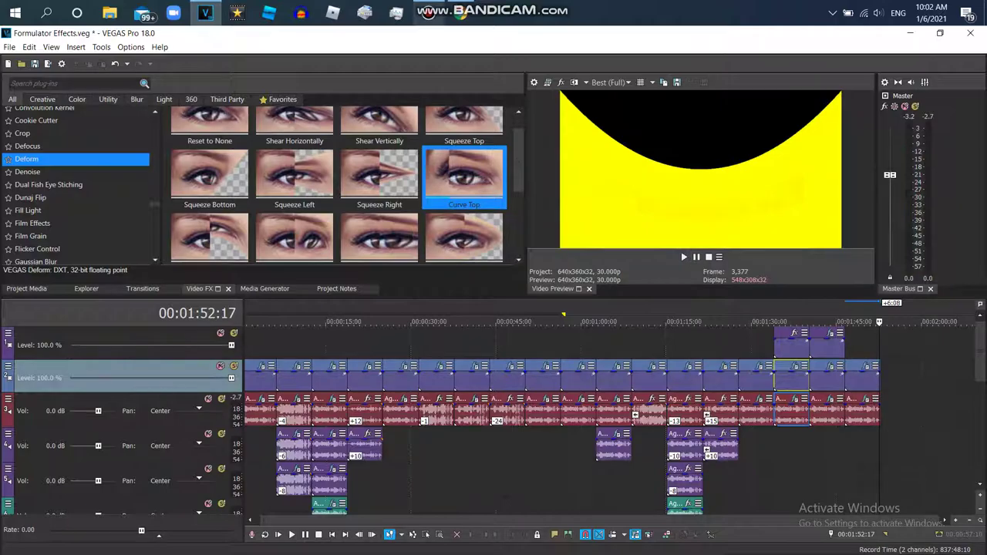